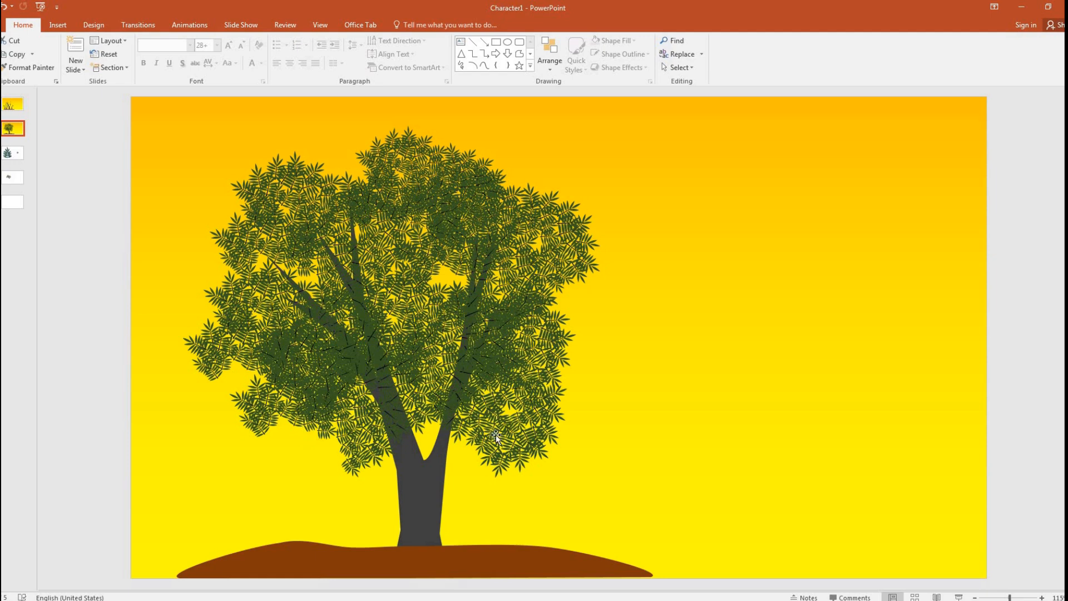
# Step: Draw a tall, narrow rectangle in the lower middle of the blank fifth slide as the tree trunk
pyautogui.click(14, 203)
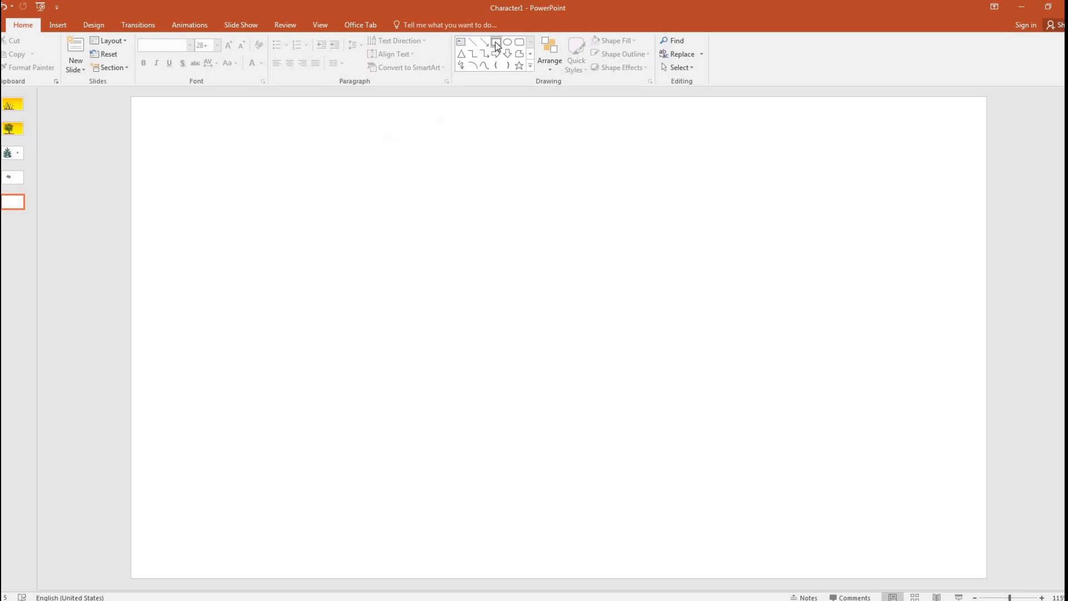
pyautogui.click(14, 129)
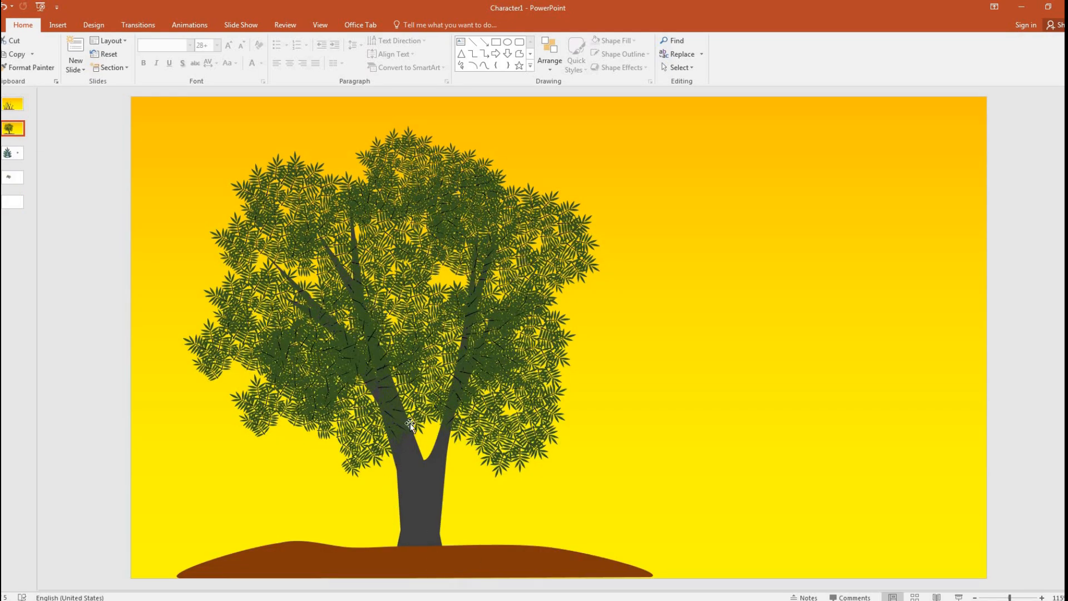
pyautogui.click(9, 207)
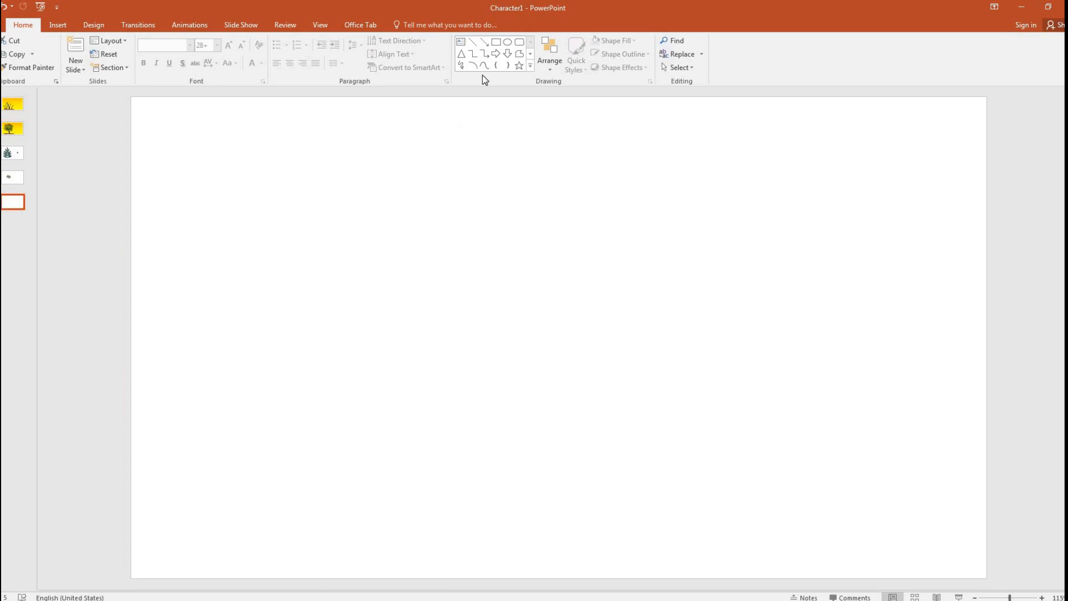
pyautogui.click(496, 41)
pyautogui.moveTo(437, 377)
pyautogui.mouseDown()
pyautogui.moveTo(494, 515)
pyautogui.moveTo(474, 534)
pyautogui.mouseUp()
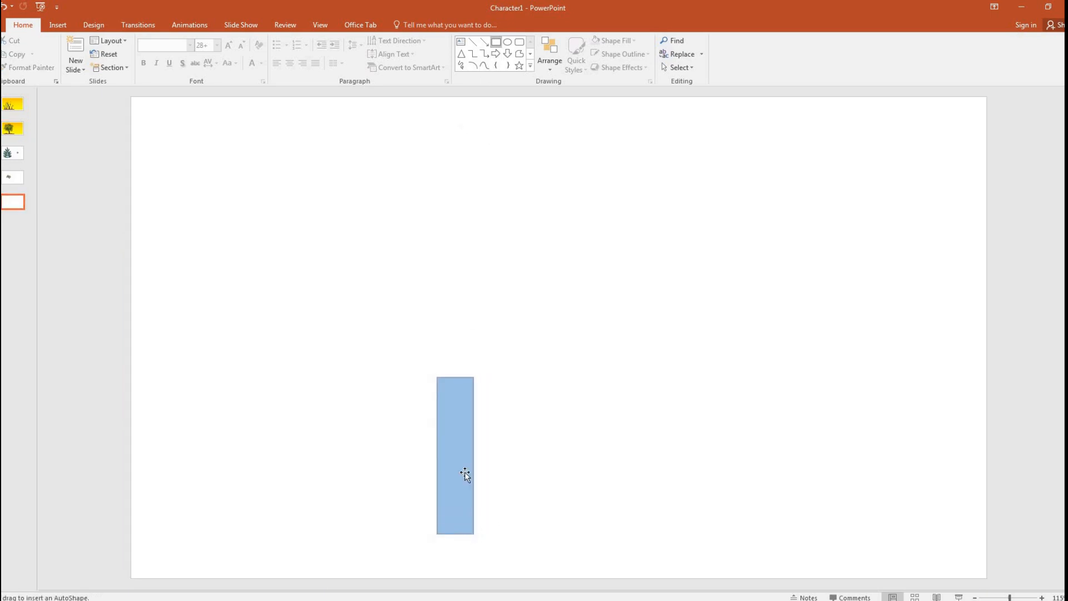
pyautogui.moveTo(475, 453); pyautogui.dragTo(502, 472)
pyautogui.moveTo(483, 553); pyautogui.dragTo(482, 538)
pyautogui.moveTo(516, 467); pyautogui.dragTo(514, 464)
# Step: Add three edit points along the rectangle's top edge and pull the outer two up and outward into a Y-shaped fork
pyautogui.rightClick(523, 444)
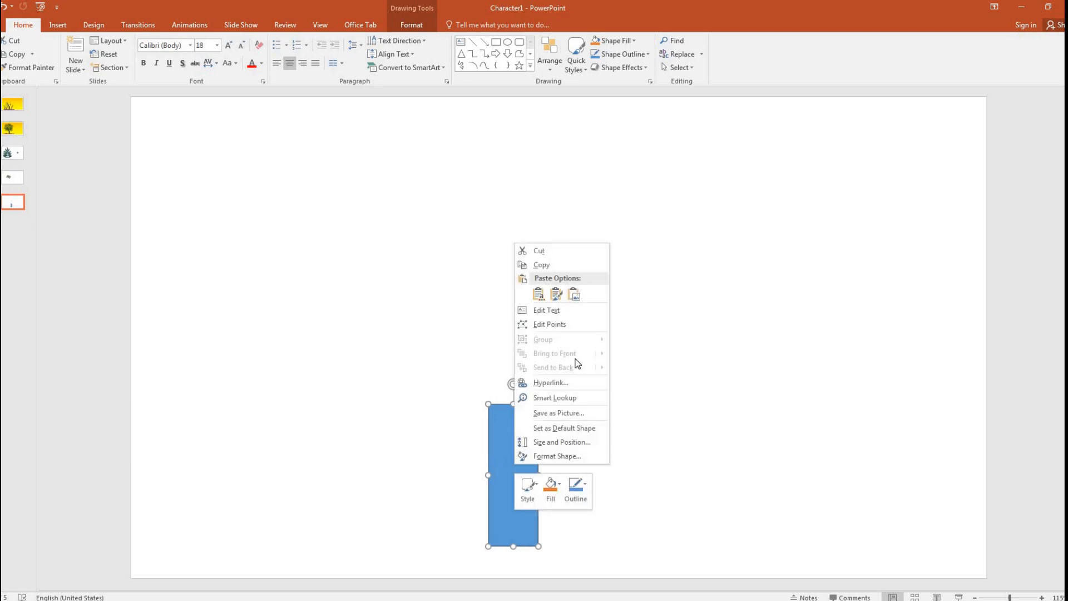
pyautogui.click(578, 326)
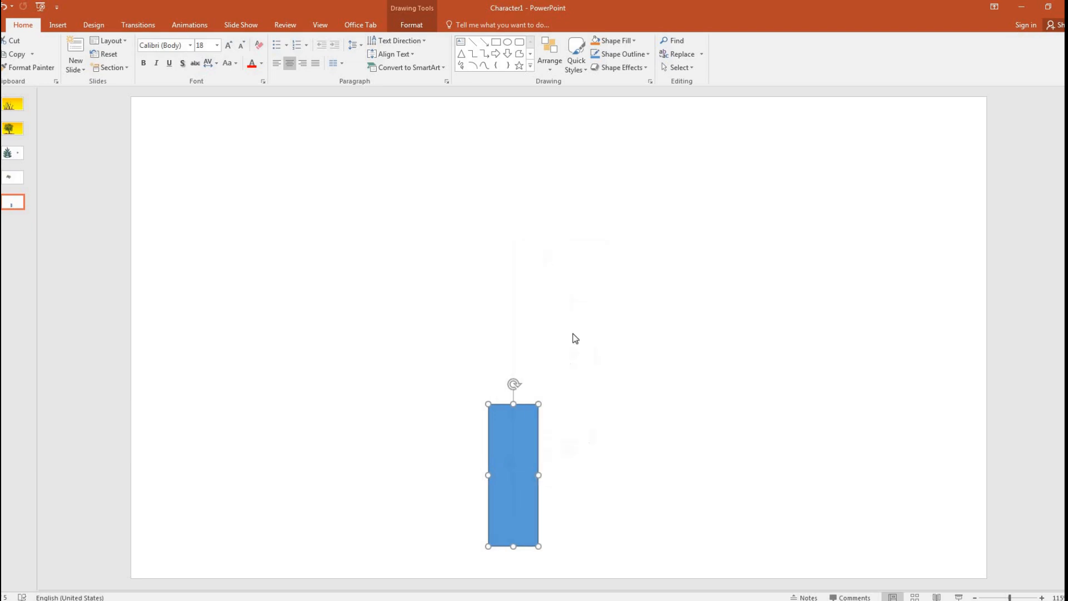
pyautogui.rightClick(512, 404)
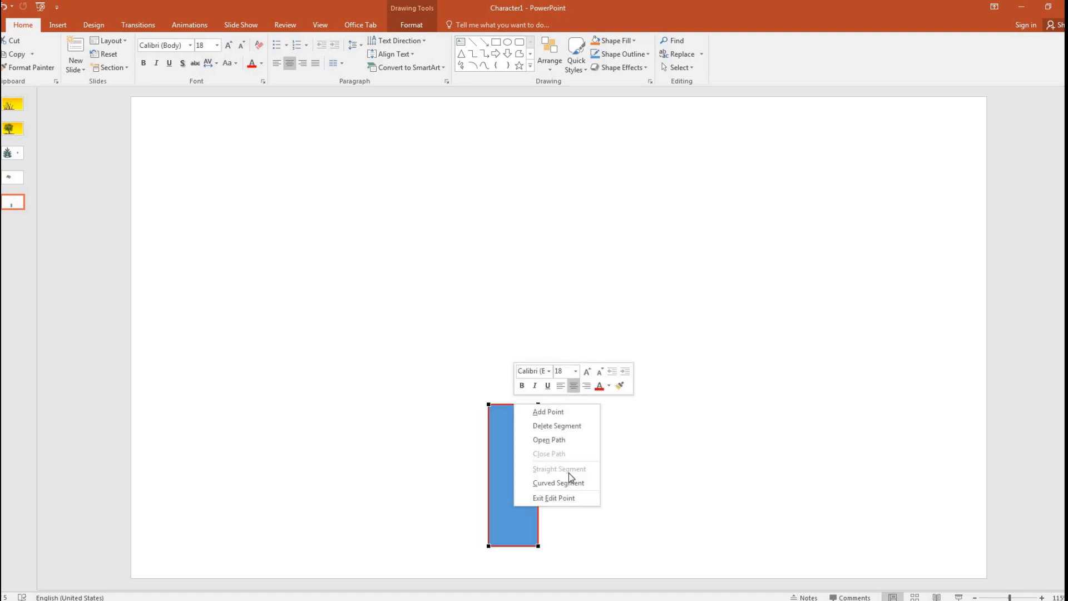
pyautogui.click(579, 408)
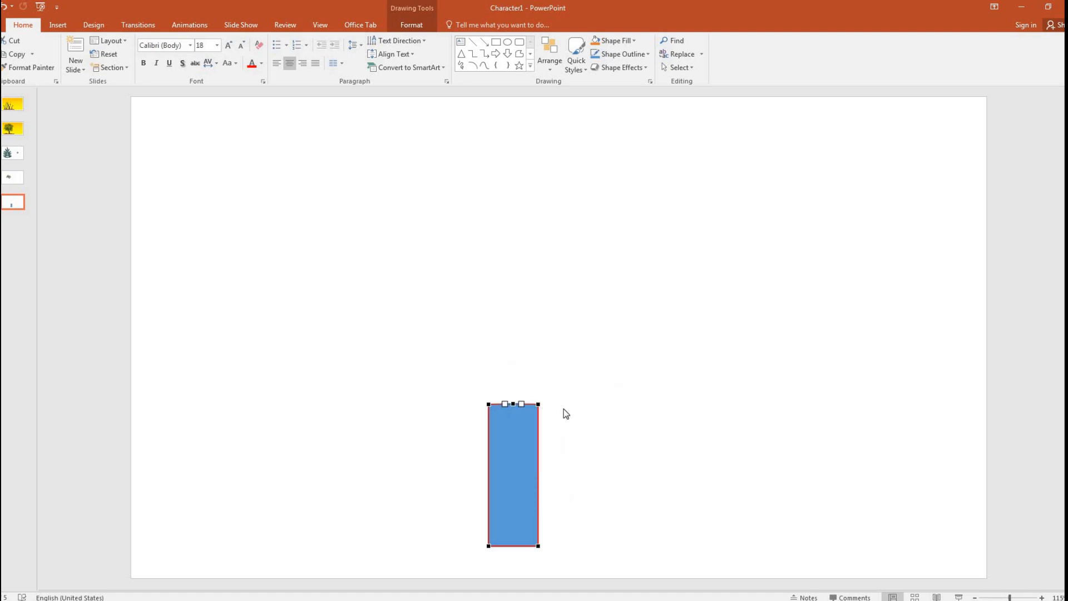
pyautogui.rightClick(529, 407)
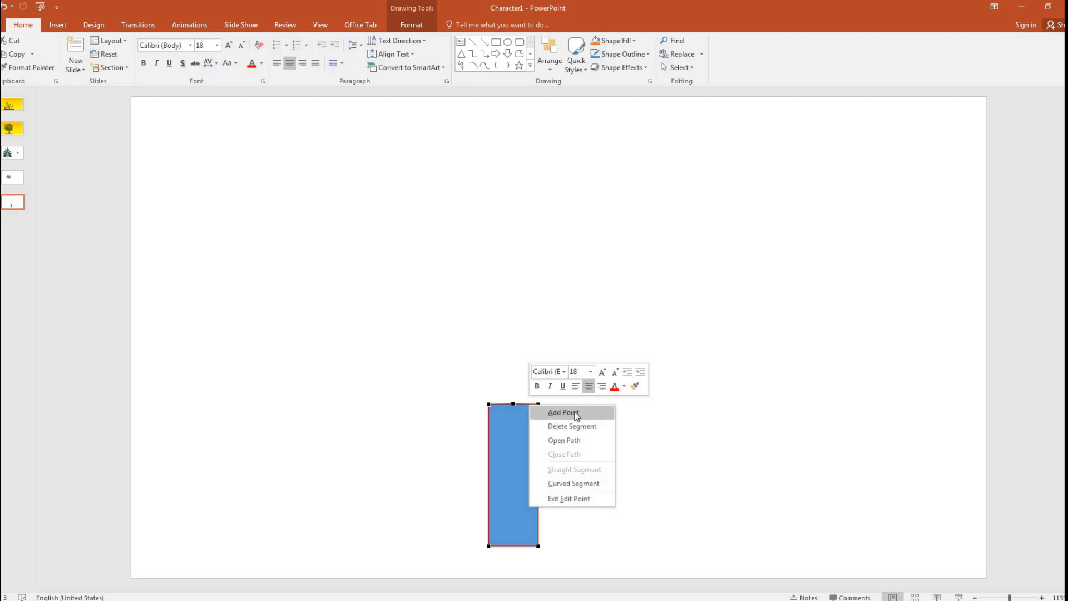
pyautogui.click(574, 412)
pyautogui.rightClick(502, 404)
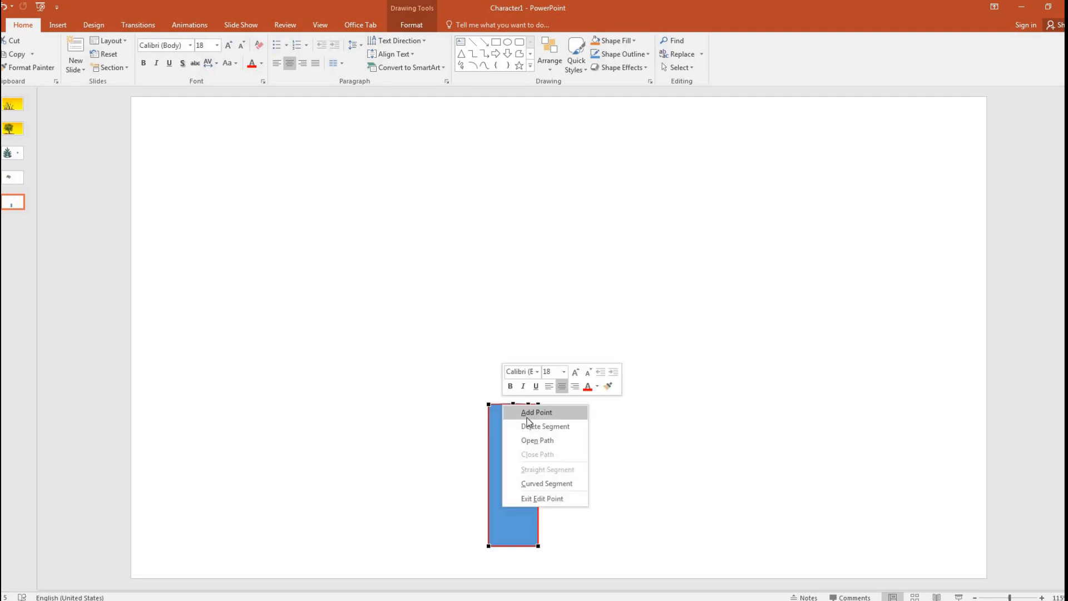
pyautogui.click(531, 411)
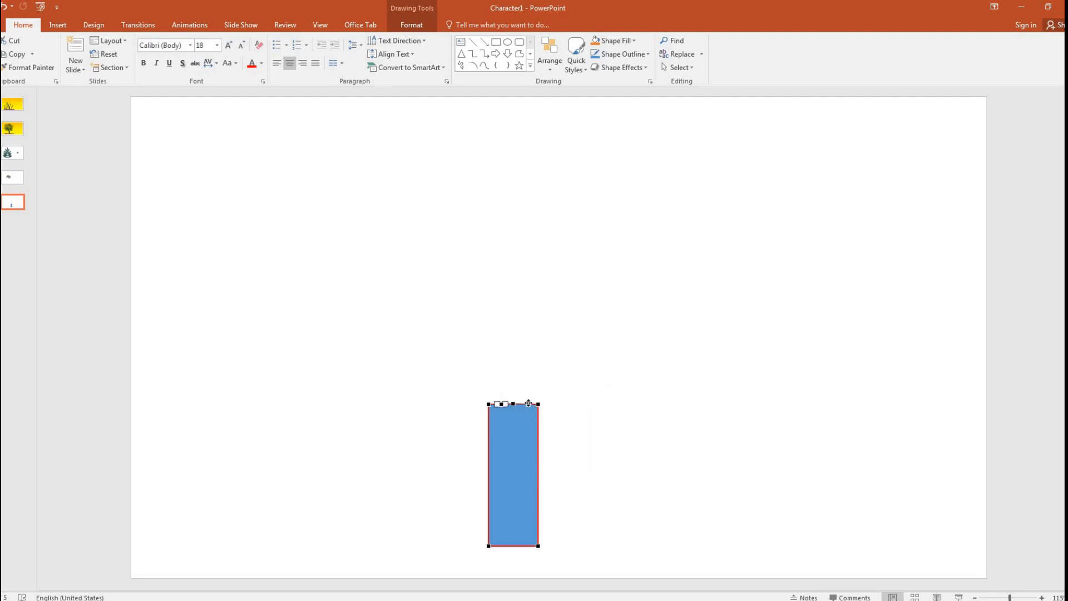
pyautogui.moveTo(527, 404); pyautogui.dragTo(562, 303)
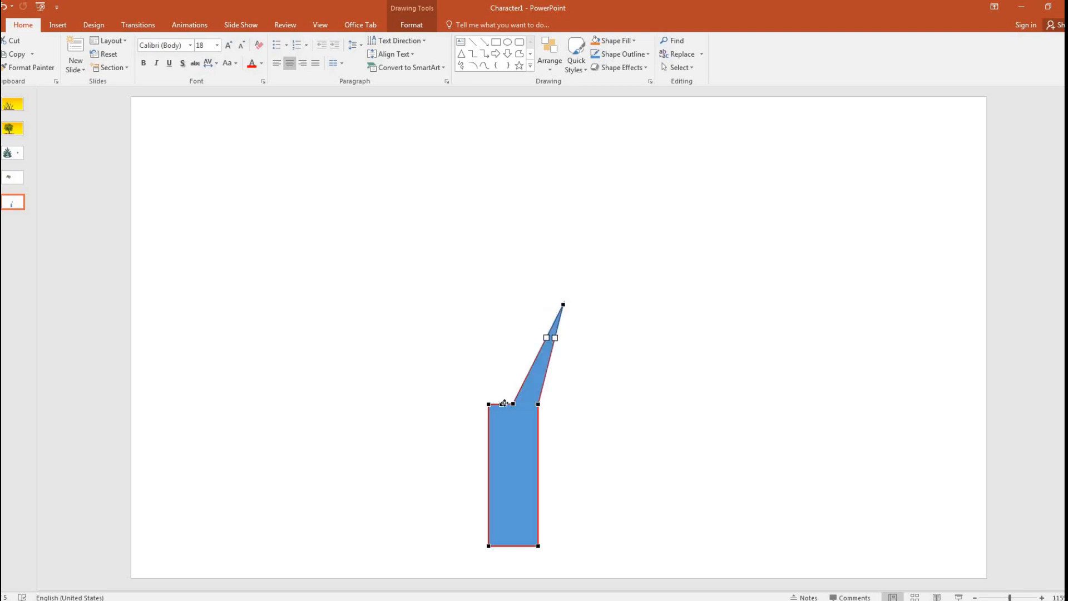
pyautogui.moveTo(501, 404); pyautogui.dragTo(438, 300)
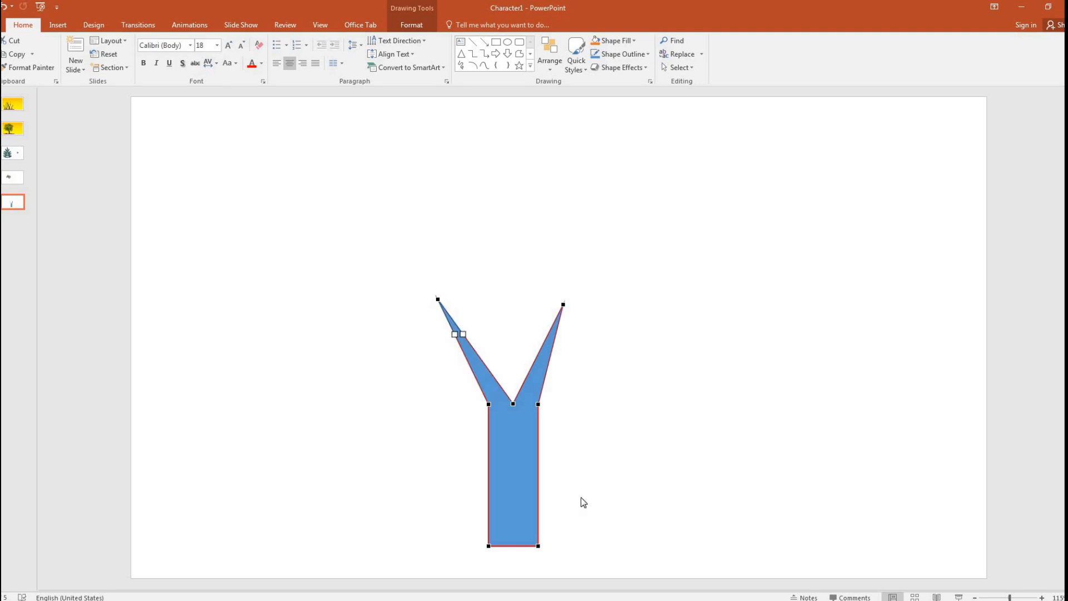
# Step: Add an edit point midway on each side of the trunk and move both slightly inward to narrow its middle
pyautogui.rightClick(486, 462)
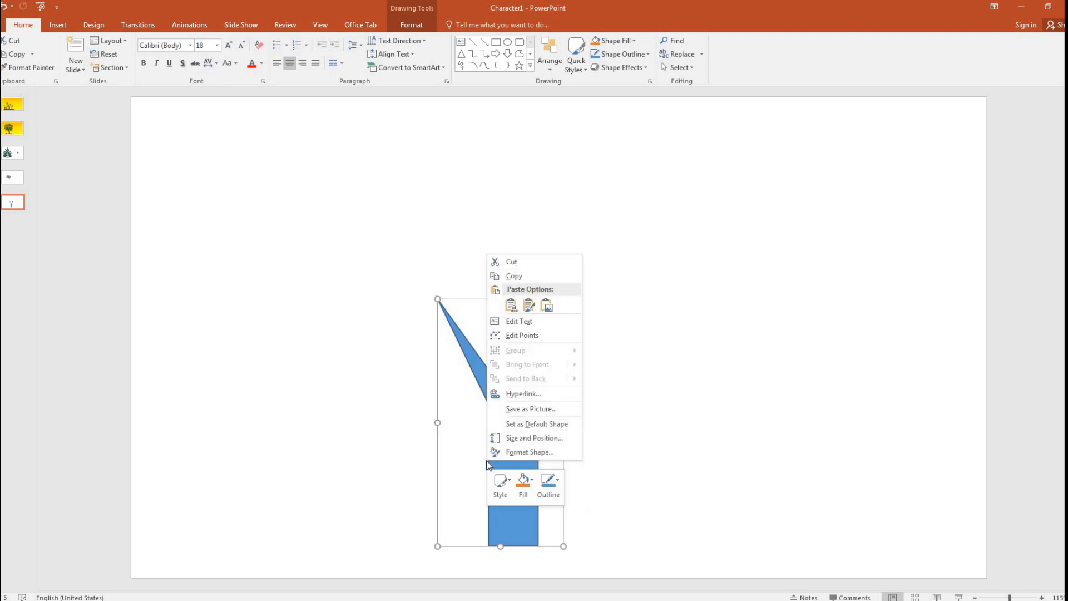
pyautogui.click(526, 336)
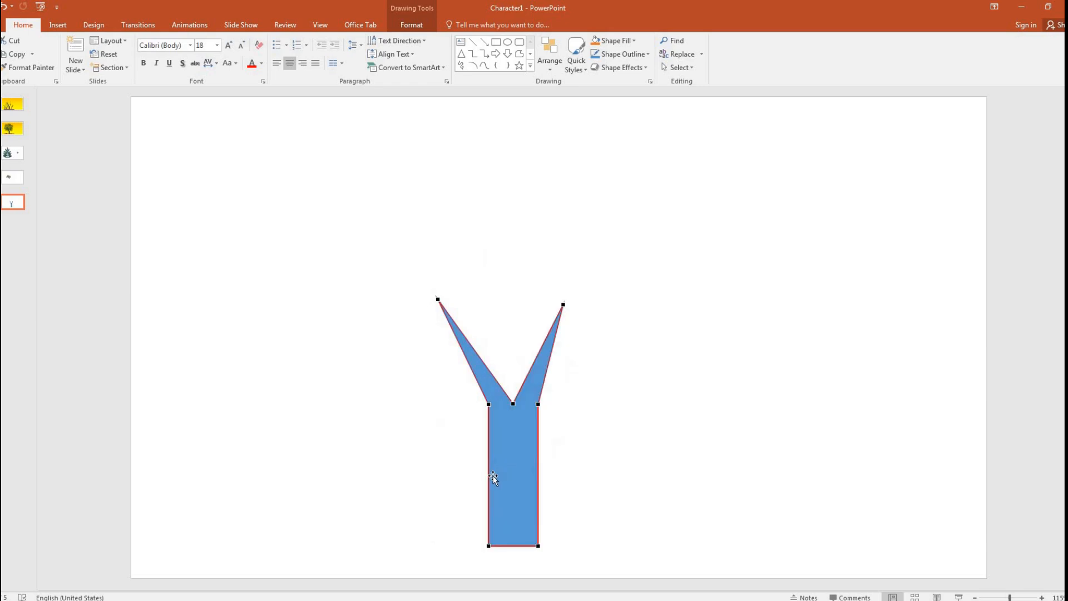
pyautogui.rightClick(489, 478)
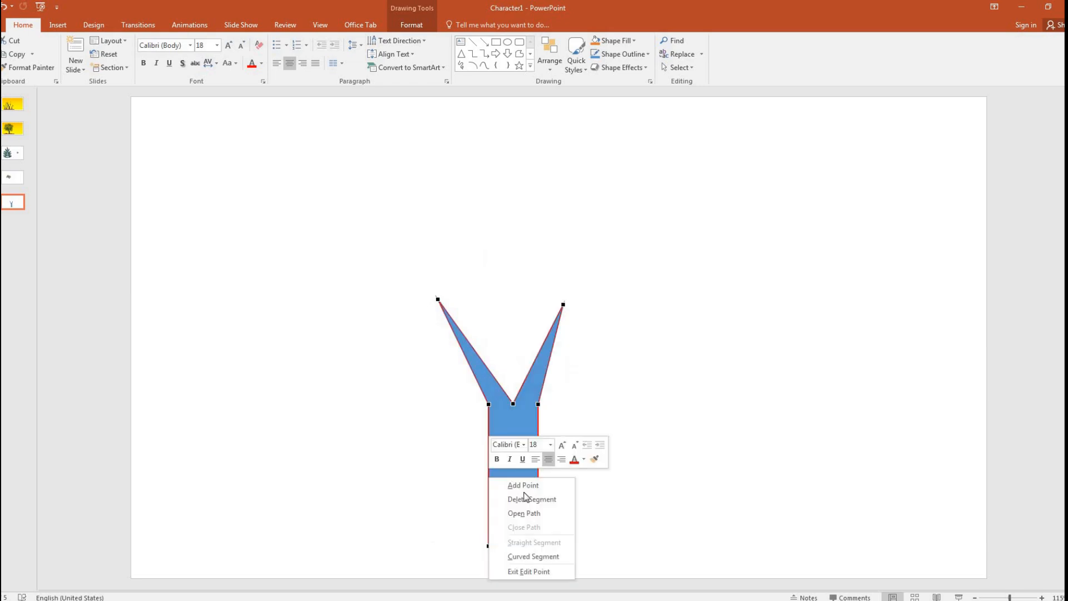
pyautogui.click(530, 485)
pyautogui.rightClick(539, 474)
pyautogui.click(556, 481)
pyautogui.moveTo(538, 469); pyautogui.dragTo(533, 471)
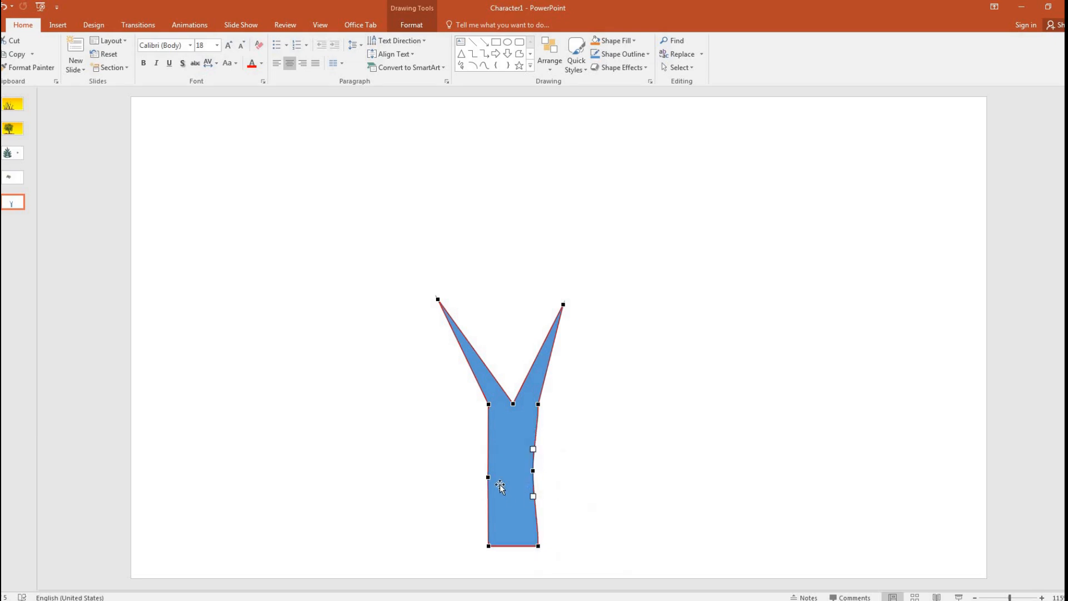
pyautogui.moveTo(488, 477); pyautogui.dragTo(494, 478)
# Step: Widen the right branch's tip with an added edit point, and extend a pointed twig up and to the right from it
pyautogui.rightClick(551, 326)
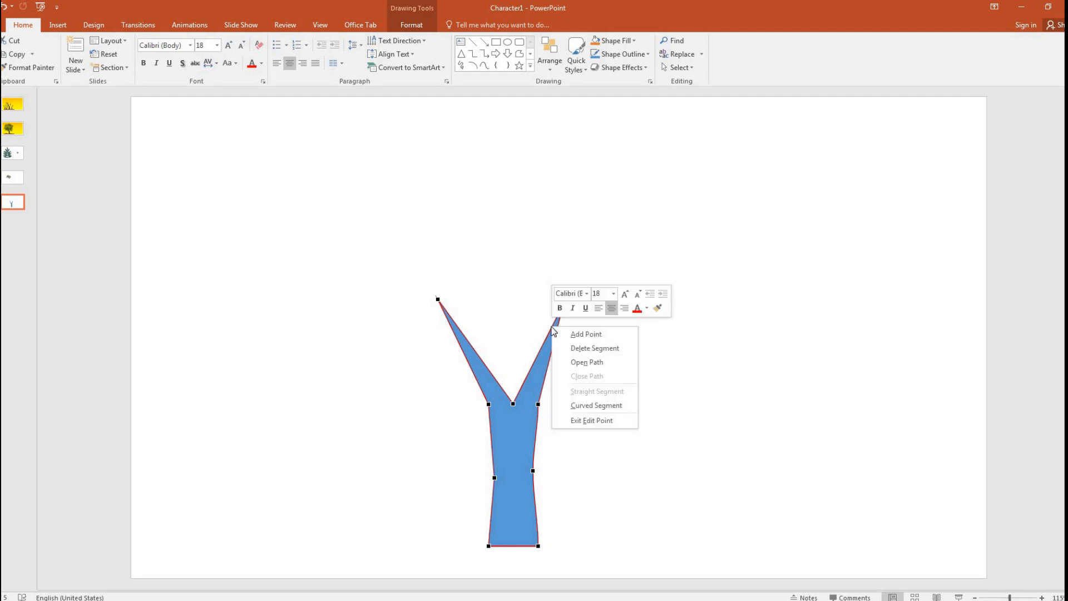
pyautogui.click(585, 334)
pyautogui.moveTo(550, 326); pyautogui.dragTo(557, 302)
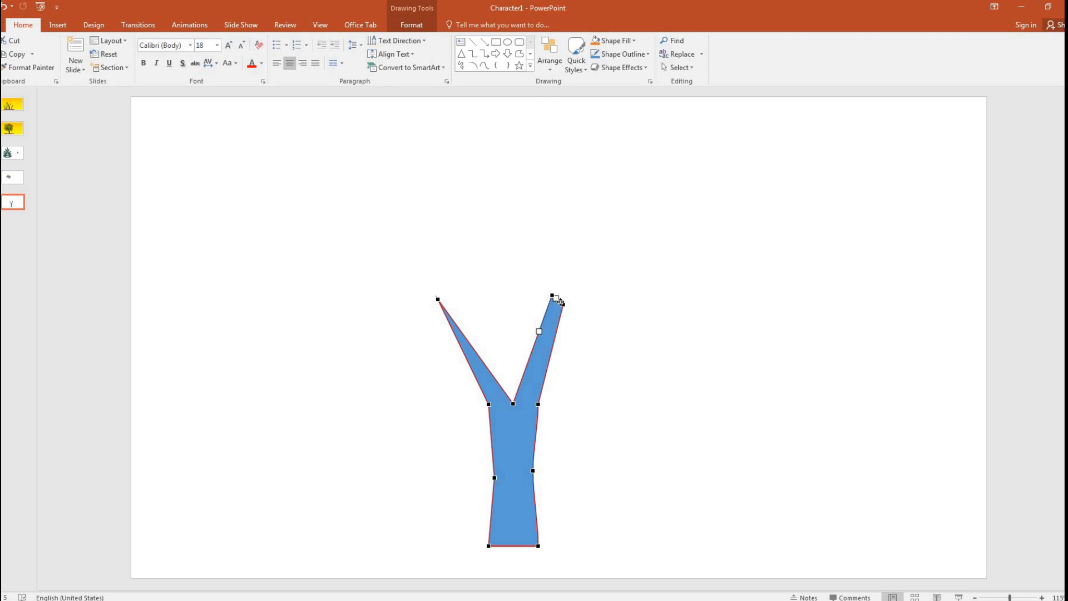
pyautogui.rightClick(560, 301)
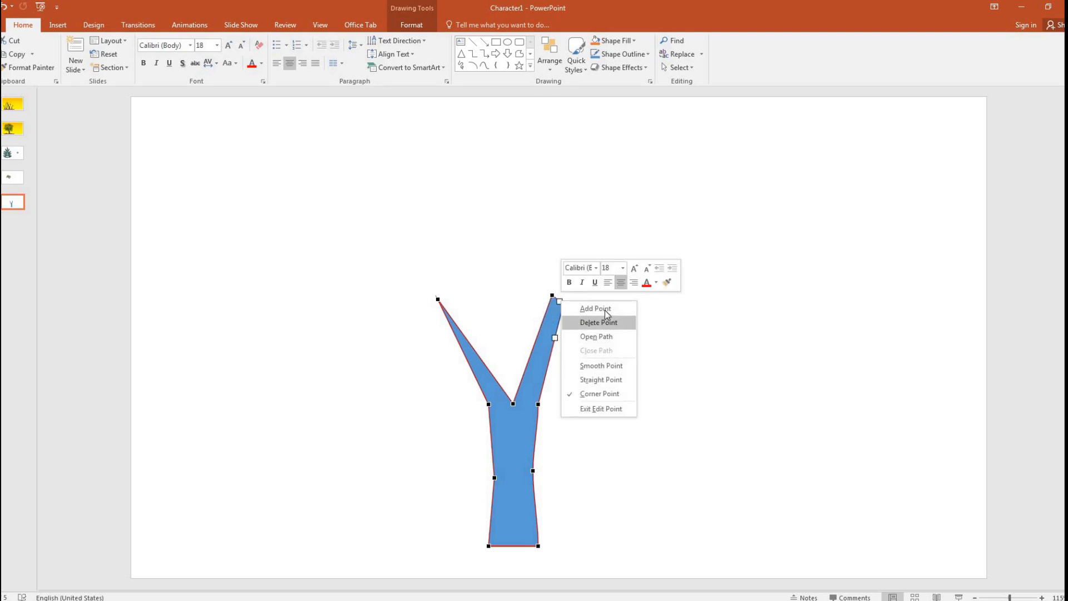
pyautogui.click(585, 308)
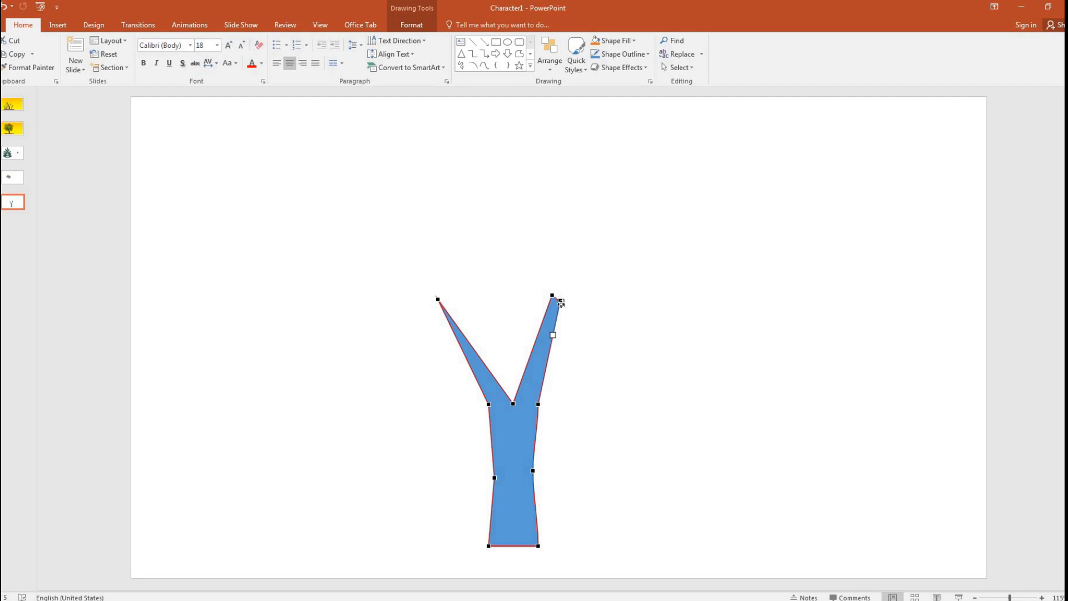
pyautogui.moveTo(565, 308); pyautogui.dragTo(605, 251)
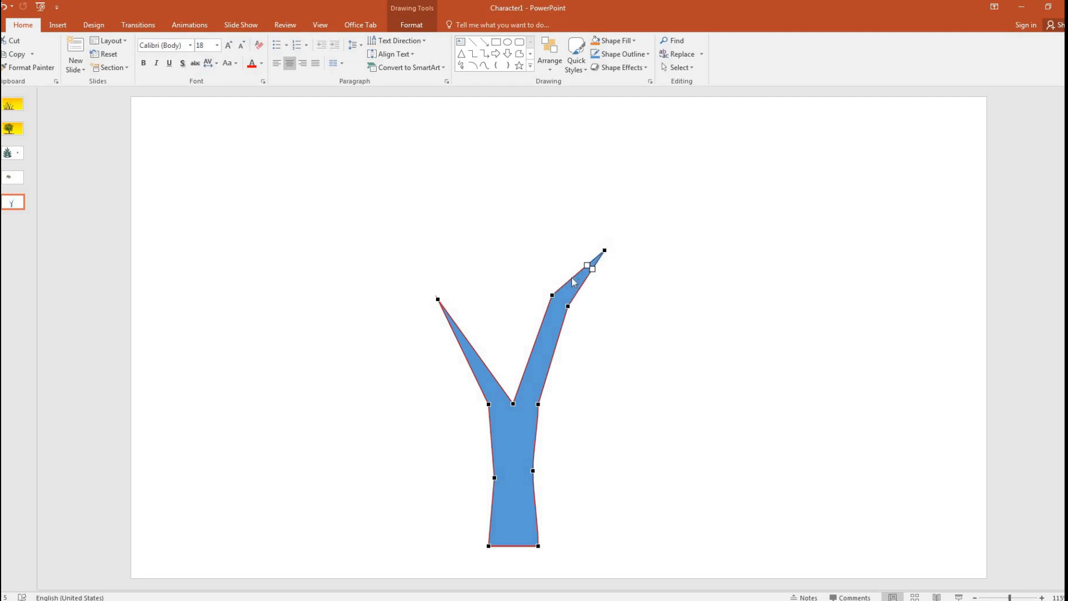
# Step: Add edit points to the right branch to form a second, taller twig with a notch, plus one on the lower twig's underside
pyautogui.rightClick(571, 278)
pyautogui.click(591, 281)
pyautogui.rightClick(563, 284)
pyautogui.click(580, 291)
pyautogui.moveTo(556, 248); pyautogui.dragTo(584, 196)
pyautogui.moveTo(583, 266); pyautogui.dragTo(571, 276)
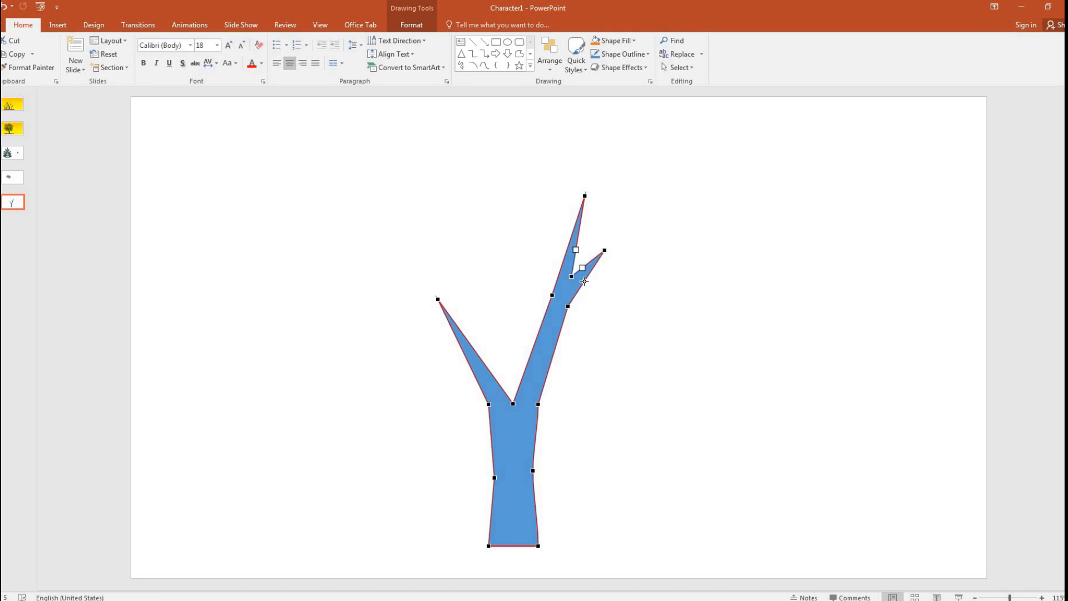
pyautogui.rightClick(583, 281)
pyautogui.click(602, 288)
pyautogui.moveTo(582, 281); pyautogui.dragTo(581, 280)
# Step: Widen the left branch's end with an added edit point, and extend a pointed twig outward to the upper left
pyautogui.rightClick(466, 341)
pyautogui.click(496, 347)
pyautogui.moveTo(467, 341); pyautogui.dragTo(446, 291)
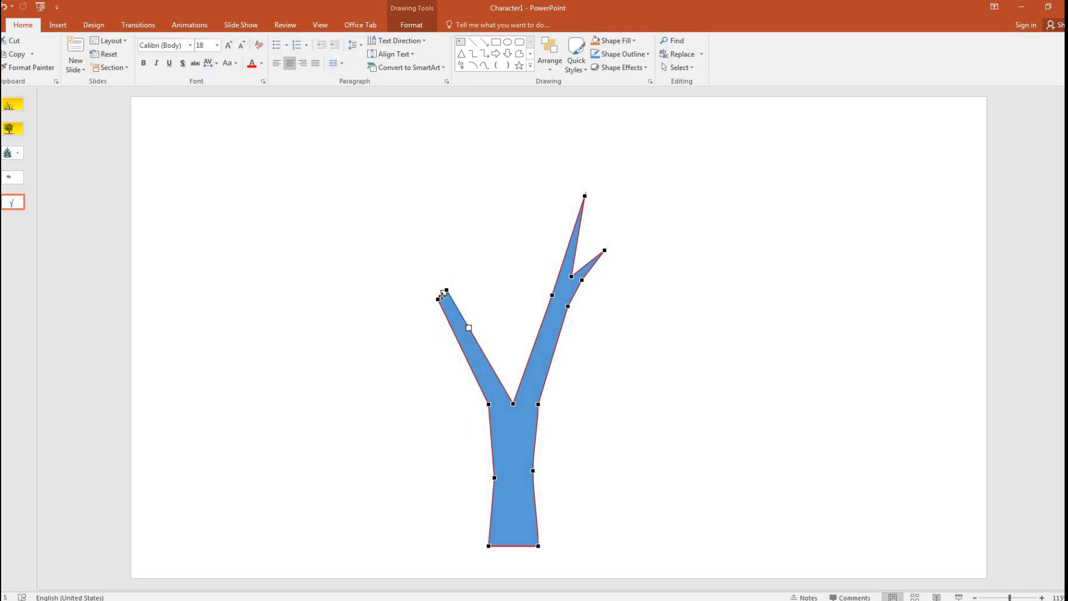
pyautogui.rightClick(443, 295)
pyautogui.click(470, 303)
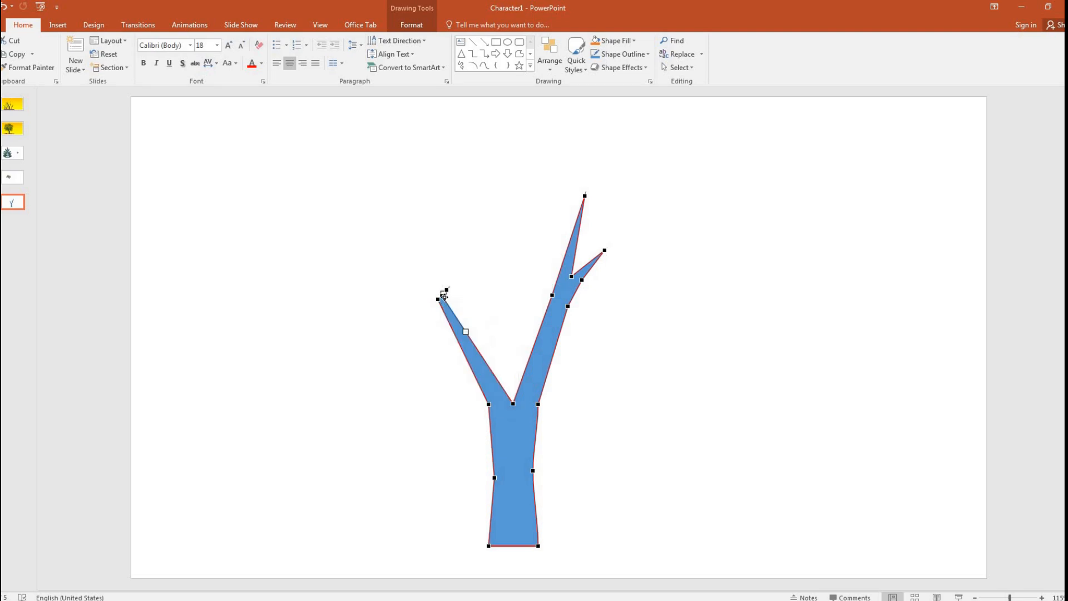
pyautogui.moveTo(450, 297); pyautogui.dragTo(387, 263)
# Step: Add two edit points on the left twig's upper edge and pull one upward to form a second twig
pyautogui.rightClick(436, 284)
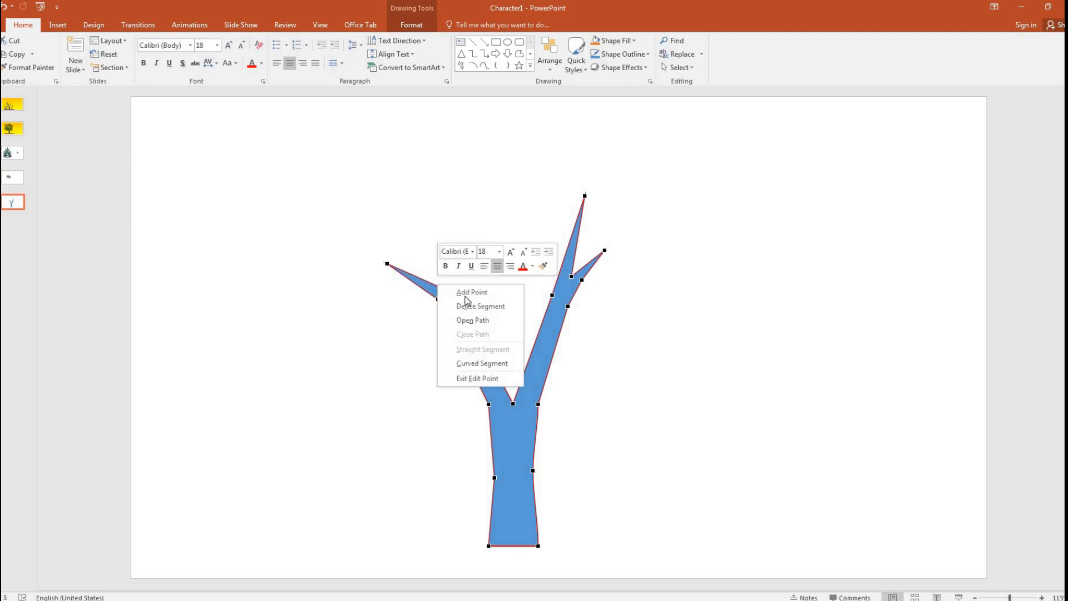
pyautogui.click(467, 296)
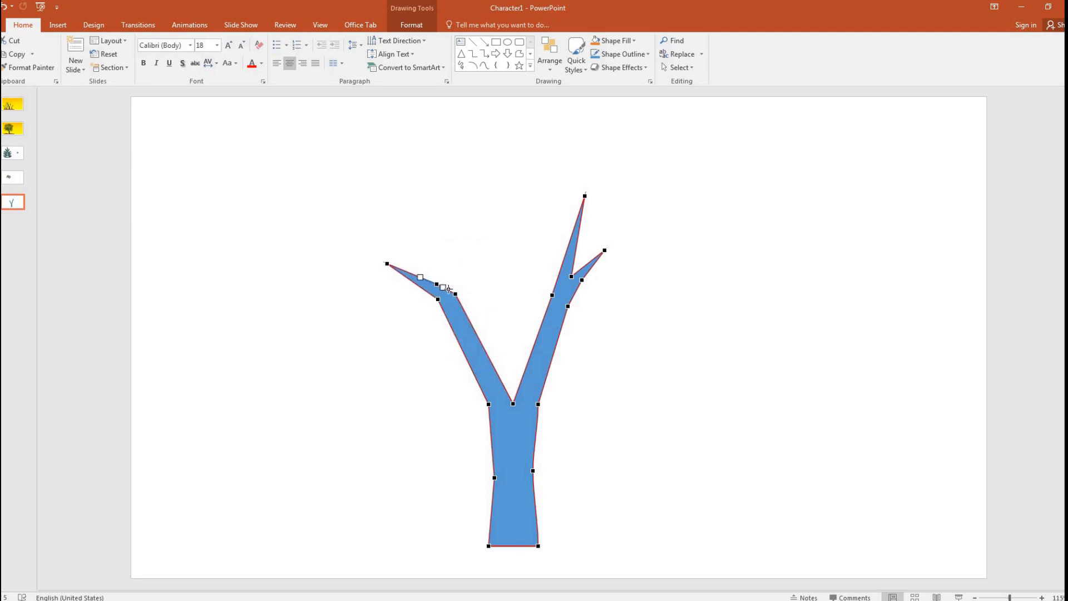
pyautogui.rightClick(447, 288)
pyautogui.click(470, 296)
pyautogui.moveTo(448, 289); pyautogui.dragTo(416, 214)
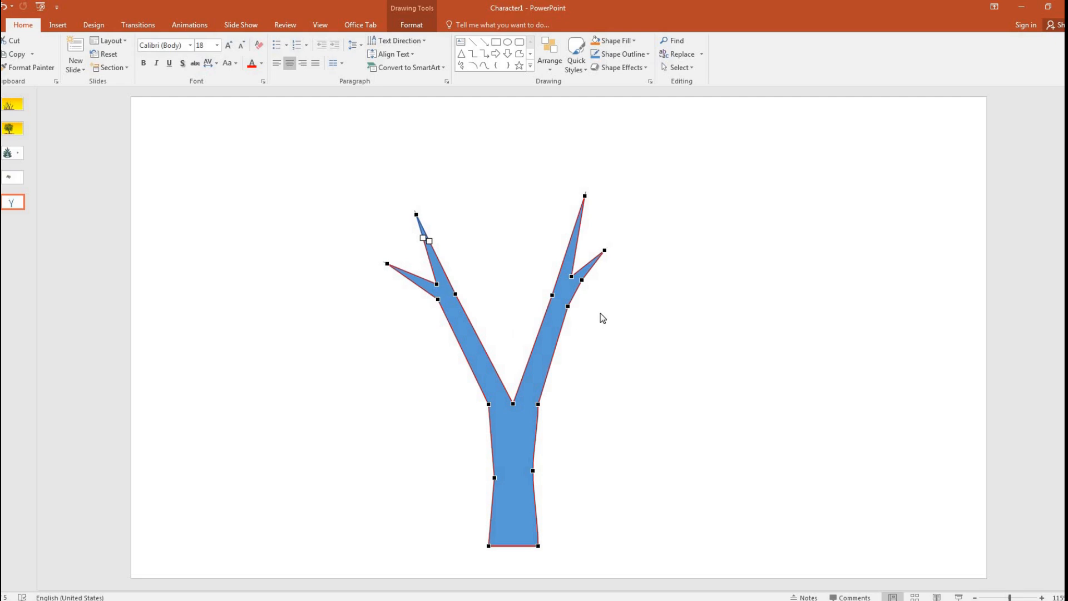
# Step: Split the tall right twig into two pointed tips by adding edit points on its inner edge and raising the upper tip
pyautogui.rightClick(579, 232)
pyautogui.click(615, 242)
pyautogui.moveTo(581, 232); pyautogui.dragTo(589, 201)
pyautogui.rightClick(589, 201)
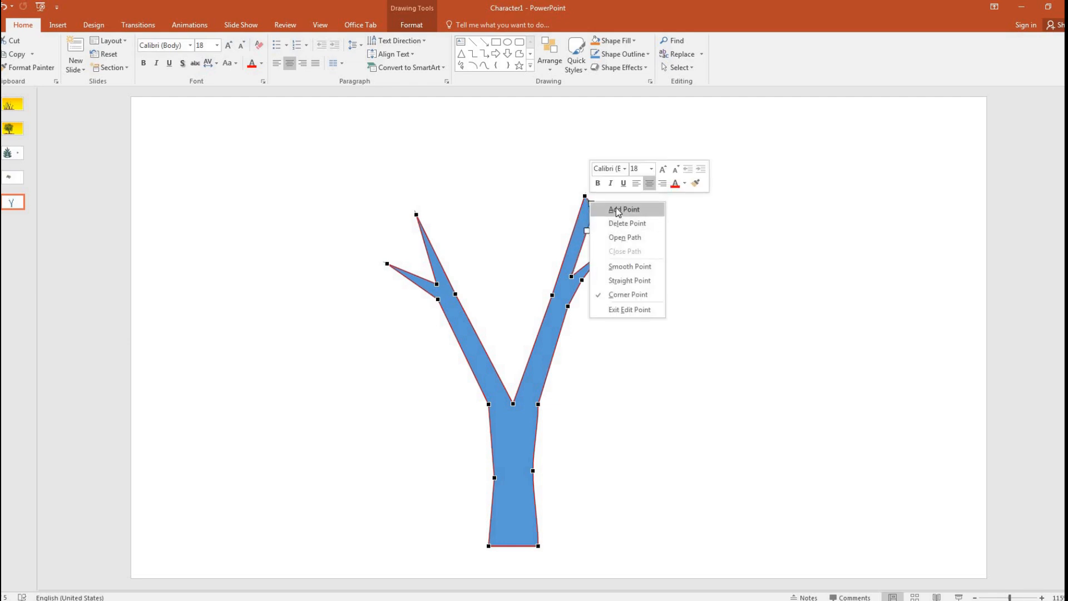
pyautogui.click(616, 210)
pyautogui.moveTo(589, 201); pyautogui.dragTo(612, 192)
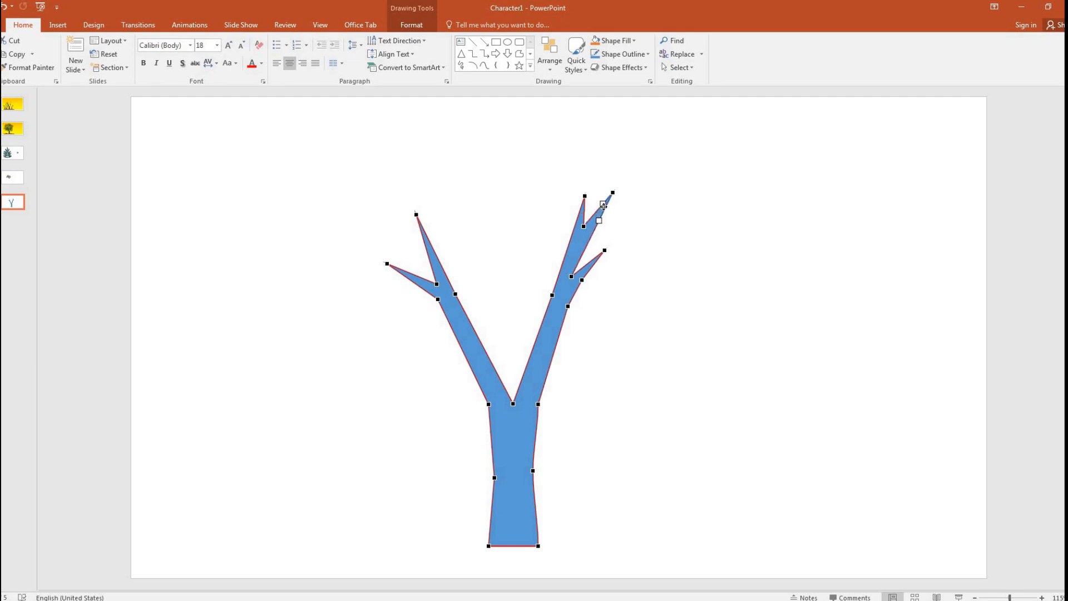
pyautogui.moveTo(583, 225); pyautogui.dragTo(581, 181)
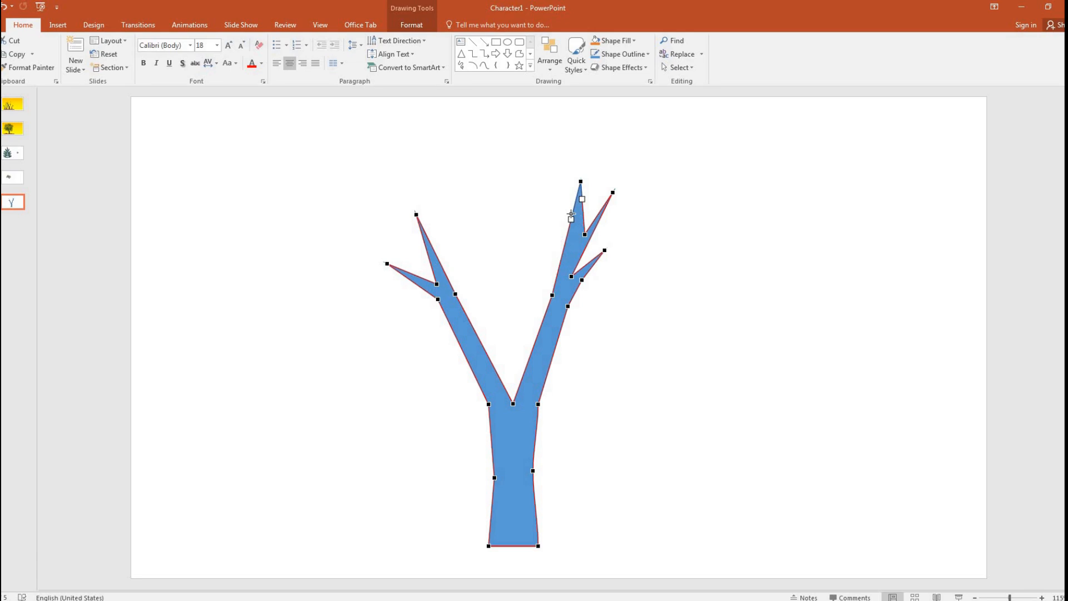
# Step: Add an edit point on the outer left edge of the tall right twig and shape it to slim the tip
pyautogui.rightClick(573, 212)
pyautogui.click(574, 215)
pyautogui.moveTo(577, 240); pyautogui.dragTo(574, 240)
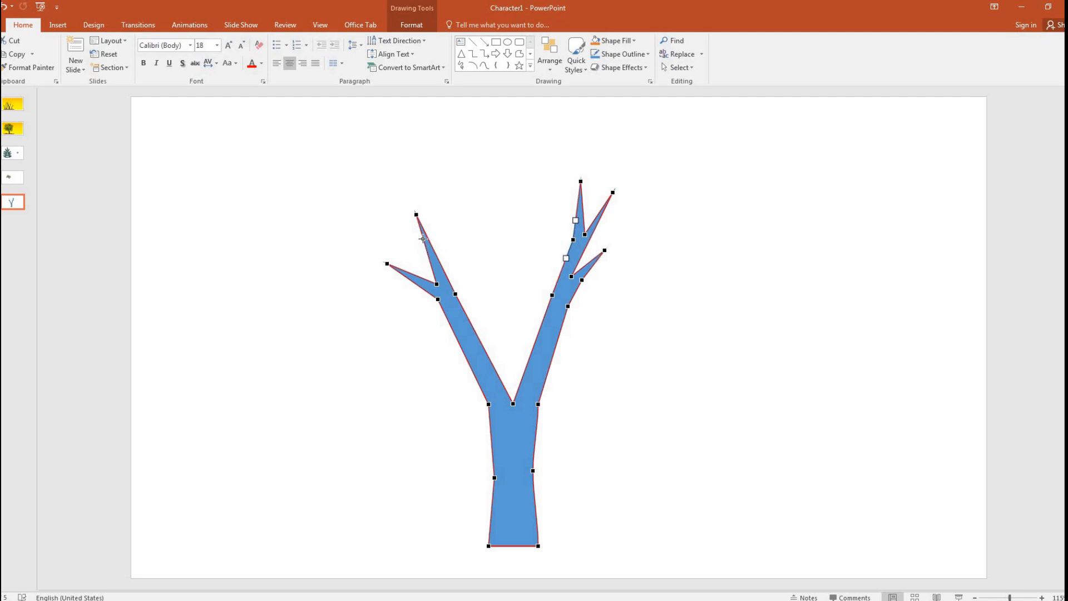
# Step: Stretch the right branch's lower twig outward and add edit points along its upper edge to fork it into two tips
pyautogui.moveTo(605, 250); pyautogui.dragTo(657, 249)
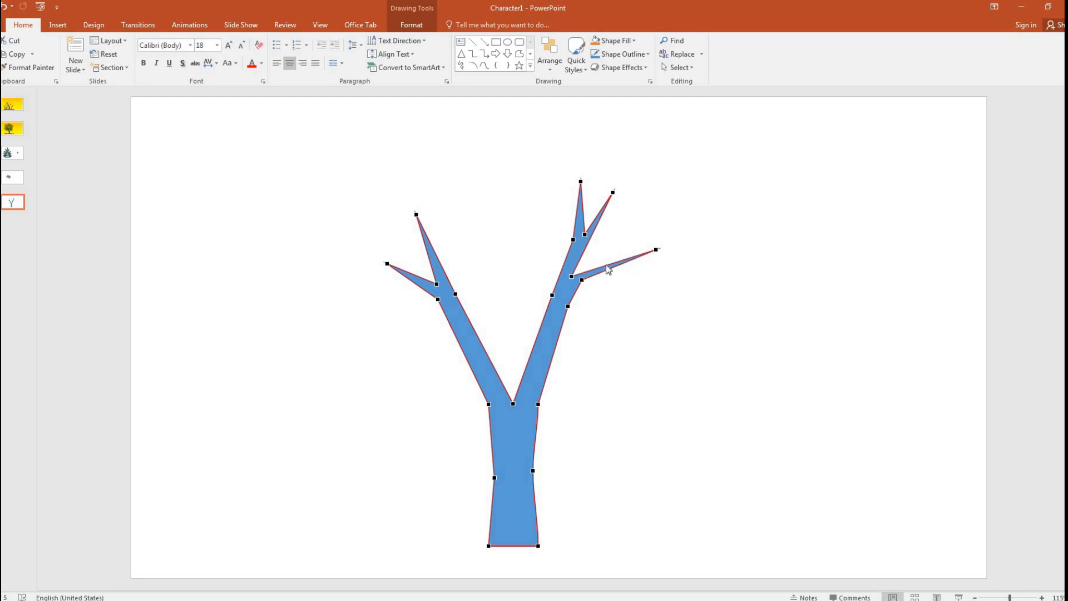
pyautogui.rightClick(606, 267)
pyautogui.click(634, 272)
pyautogui.moveTo(605, 264); pyautogui.dragTo(621, 252)
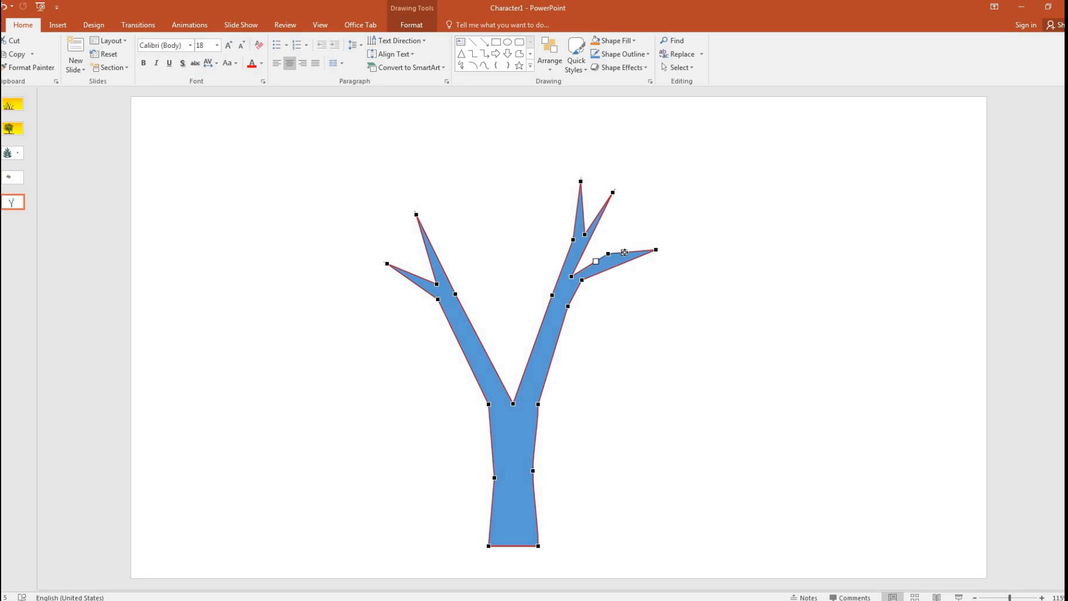
pyautogui.rightClick(624, 252)
pyautogui.click(637, 254)
pyautogui.moveTo(625, 252); pyautogui.dragTo(639, 224)
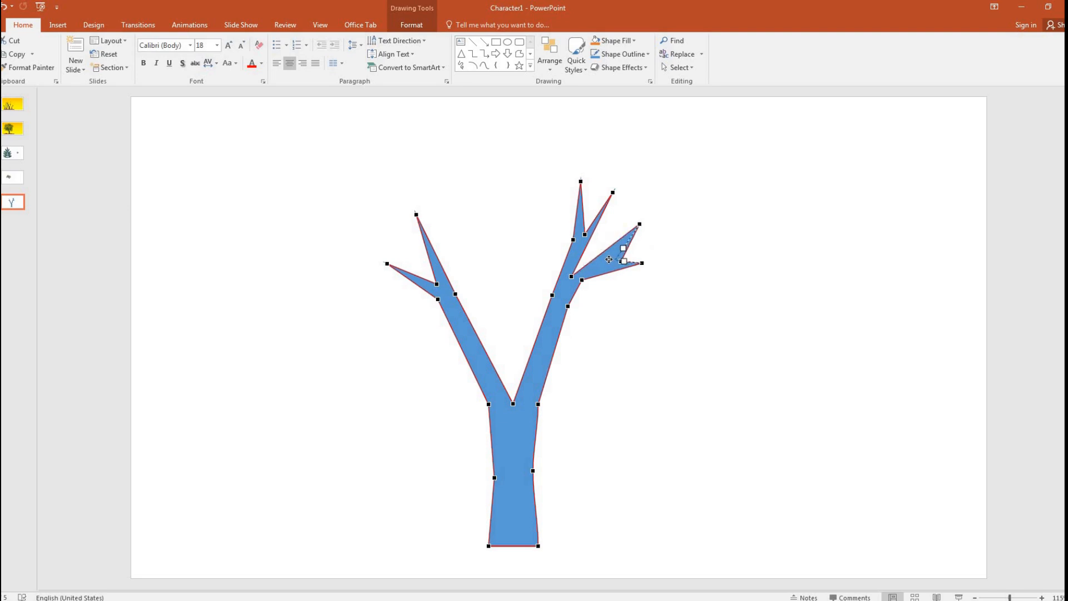
# Step: Adjust the edit points of the right branch's lower twig to separate and slim its two pointed tips
pyautogui.moveTo(645, 253); pyautogui.dragTo(645, 253)
pyautogui.moveTo(583, 280); pyautogui.dragTo(586, 280)
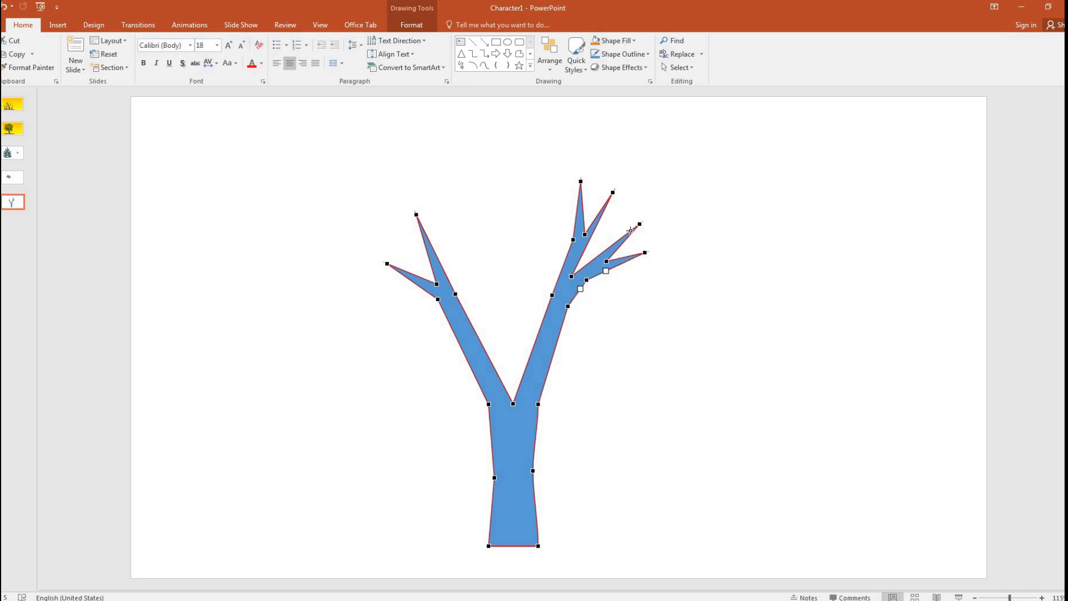
pyautogui.moveTo(635, 222); pyautogui.dragTo(589, 284)
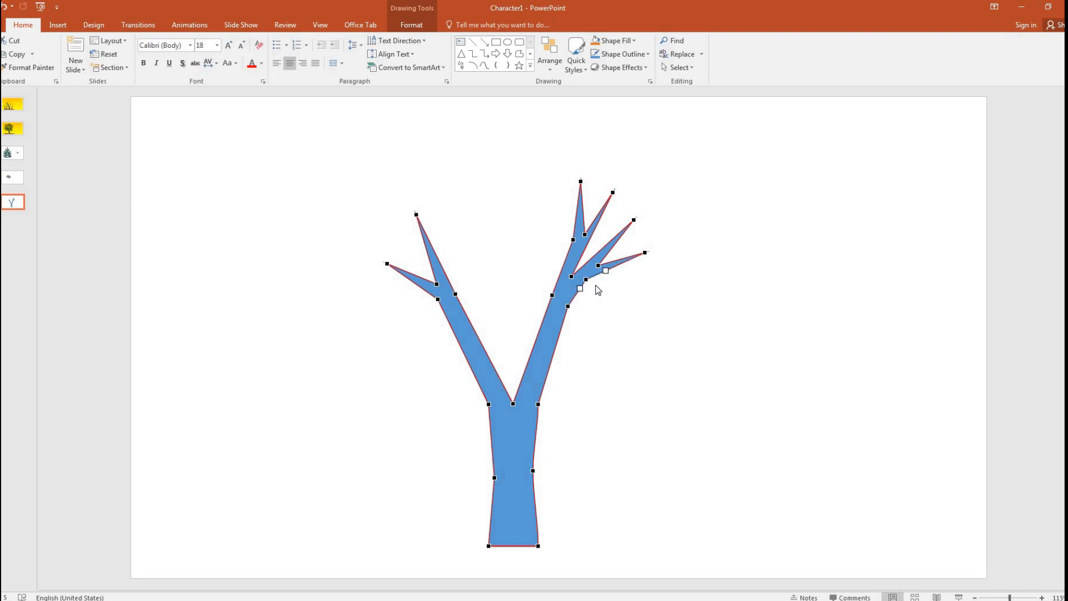
# Step: Add an edit point on the outer edge of the left branch's upper twig, pull it up beside the tip, and add another point between them
pyautogui.rightClick(426, 251)
pyautogui.click(451, 259)
pyautogui.moveTo(425, 248); pyautogui.dragTo(408, 227)
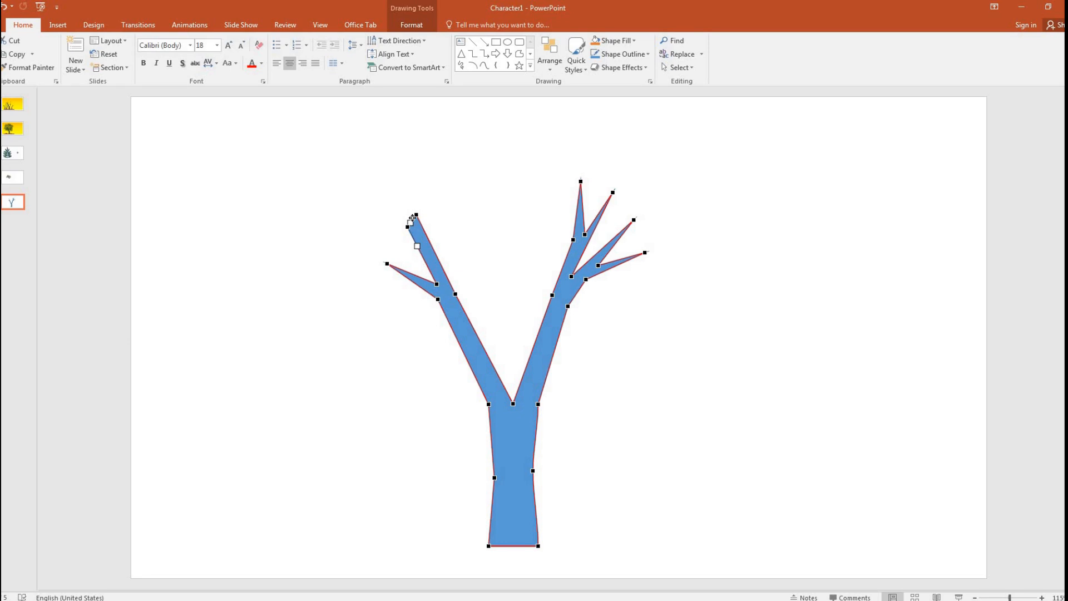
pyautogui.rightClick(414, 221)
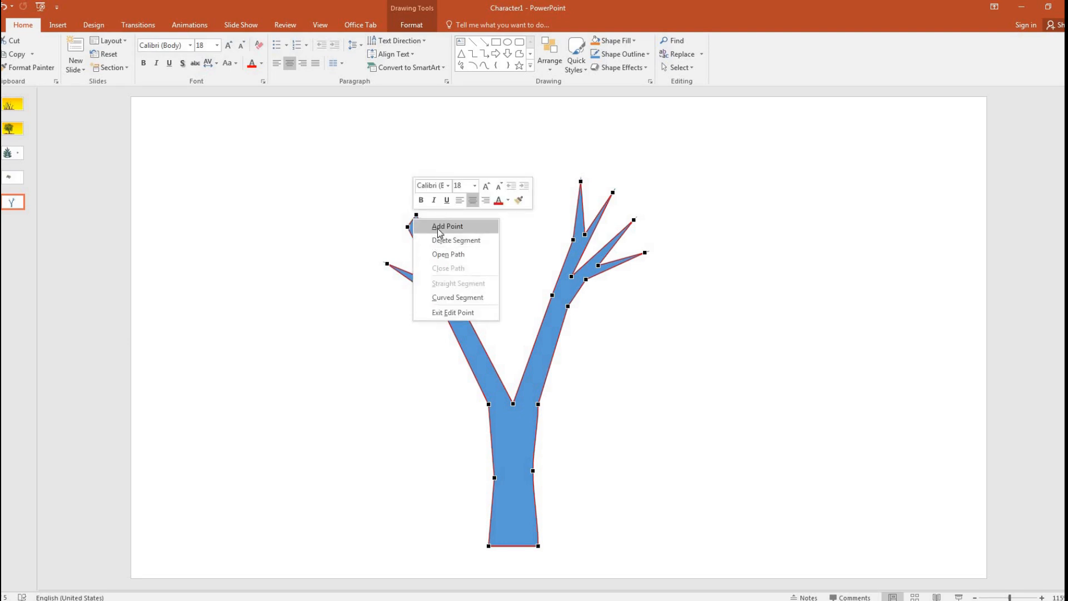
pyautogui.click(439, 228)
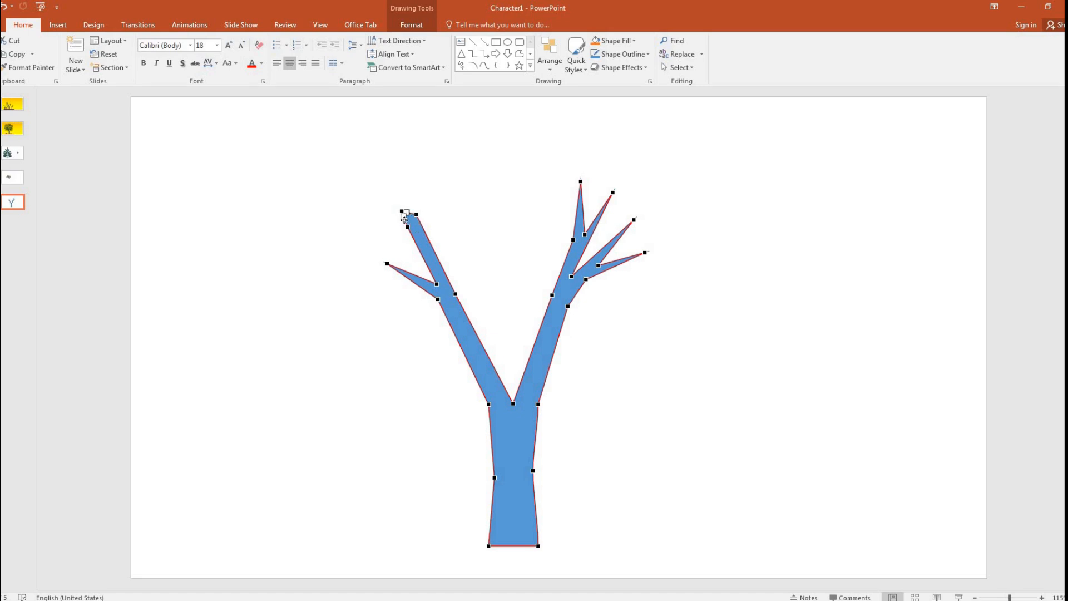
# Step: Fork the left branch's upper twig into one upright and one outward tip by adding and moving edit points at its end
pyautogui.rightClick(404, 220)
pyautogui.click(428, 229)
pyautogui.moveTo(404, 220); pyautogui.dragTo(412, 184)
pyautogui.rightClick(404, 219)
pyautogui.click(428, 229)
pyautogui.moveTo(404, 219)
pyautogui.mouseDown()
pyautogui.moveTo(348, 209)
pyautogui.moveTo(406, 213)
pyautogui.moveTo(407, 230)
pyautogui.moveTo(418, 218)
pyautogui.moveTo(408, 234)
pyautogui.mouseUp()
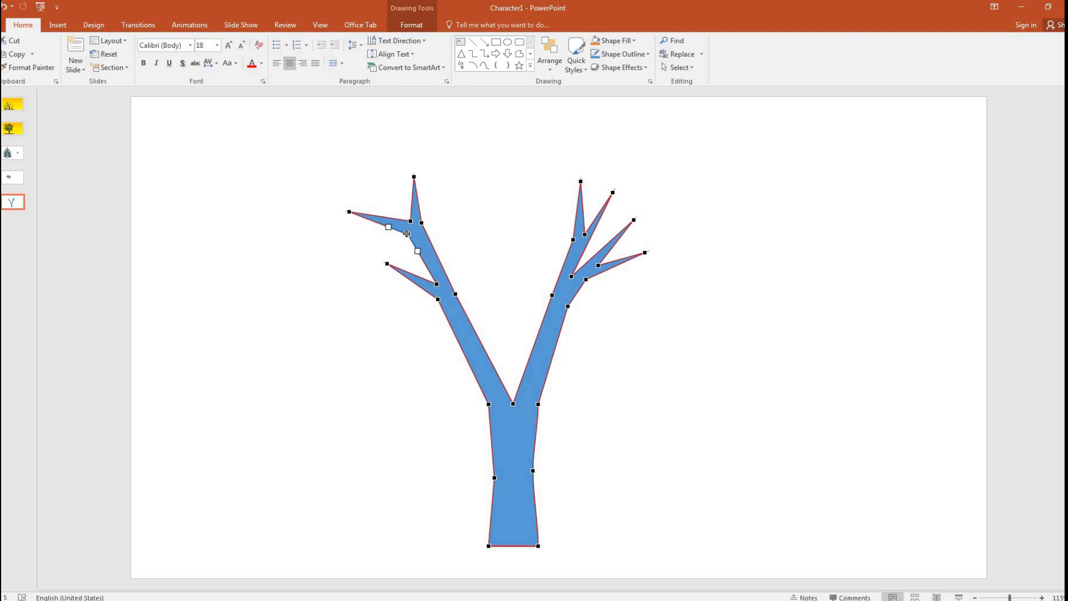
pyautogui.moveTo(408, 234); pyautogui.dragTo(411, 232)
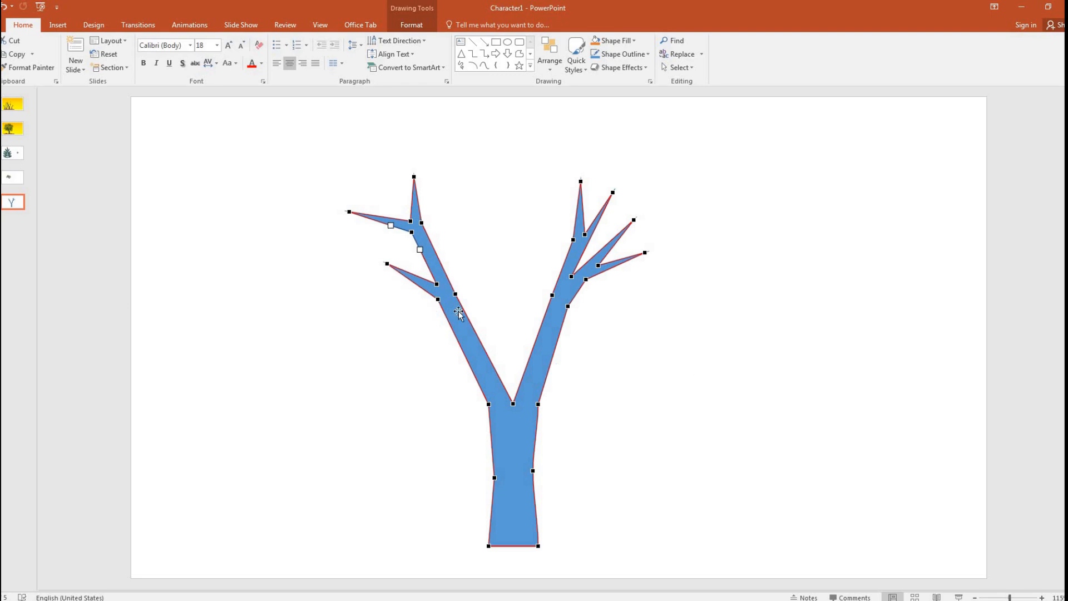
# Step: Finish editing the points, shift the tree slightly to the right, and shrink it in both height and width
pyautogui.click(679, 442)
pyautogui.moveTo(515, 457); pyautogui.dragTo(532, 454)
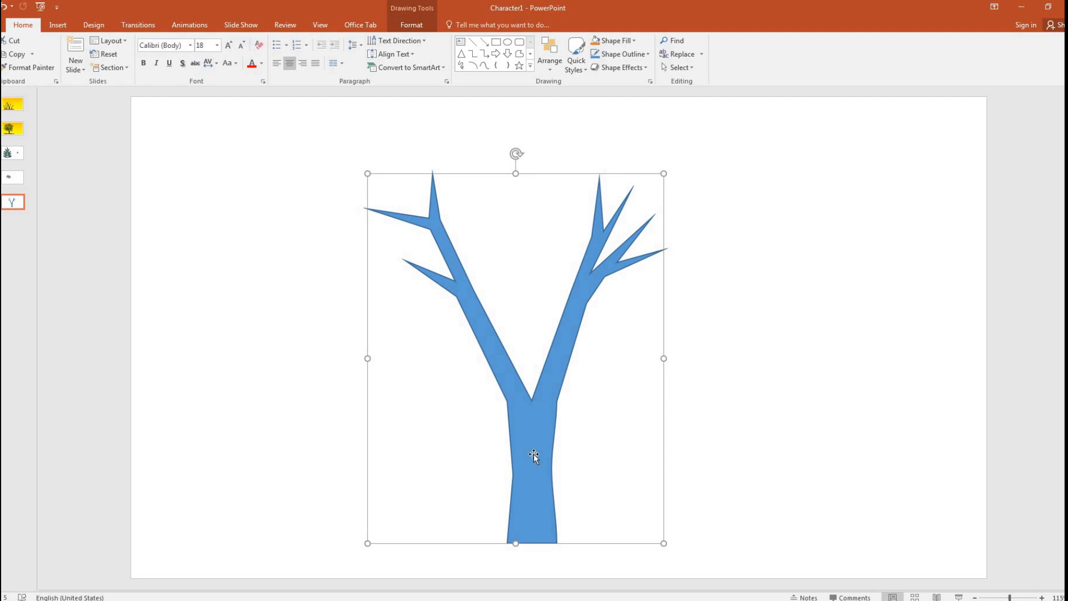
pyautogui.hotkey('shift', 'Down')
pyautogui.hotkey('shift', 'Down')
pyautogui.hotkey('shift', 'Left')
pyautogui.hotkey('shift', 'Left')
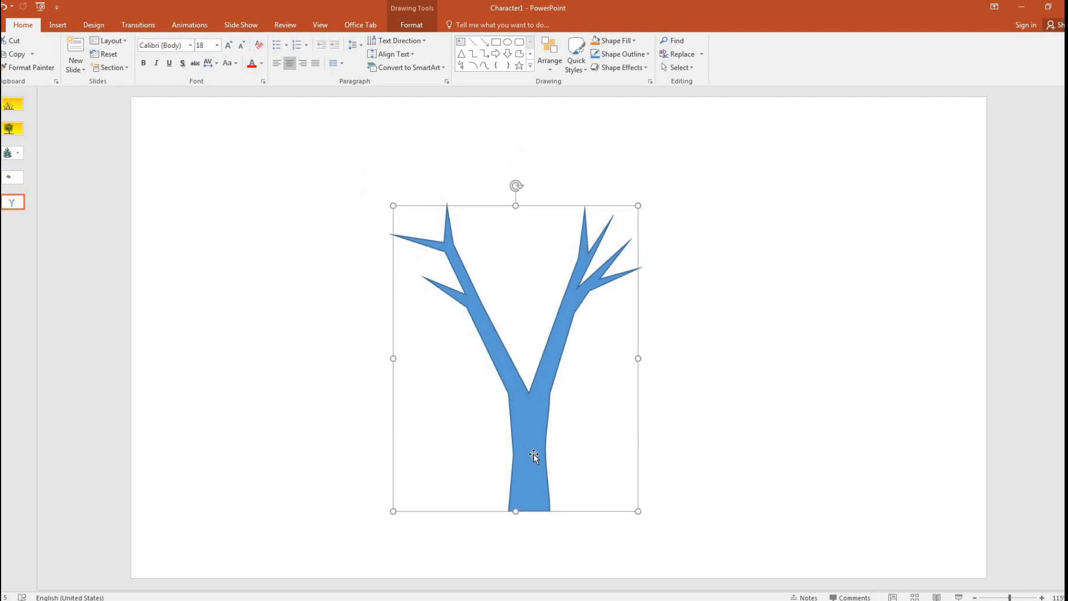
pyautogui.hotkey('shift', 'Down')
pyautogui.hotkey('shift', 'Down')
pyautogui.hotkey('shift', 'Left')
pyautogui.hotkey('shift', 'Left')
# Step: Move the tree down toward the slide's lower edge and reduce its height and width further
pyautogui.moveTo(533, 454); pyautogui.dragTo(501, 504)
pyautogui.hotkey('shift', 'Down')
pyautogui.hotkey('shift', 'Down')
pyautogui.hotkey('shift', 'Left')
pyautogui.hotkey('shift', 'Left')
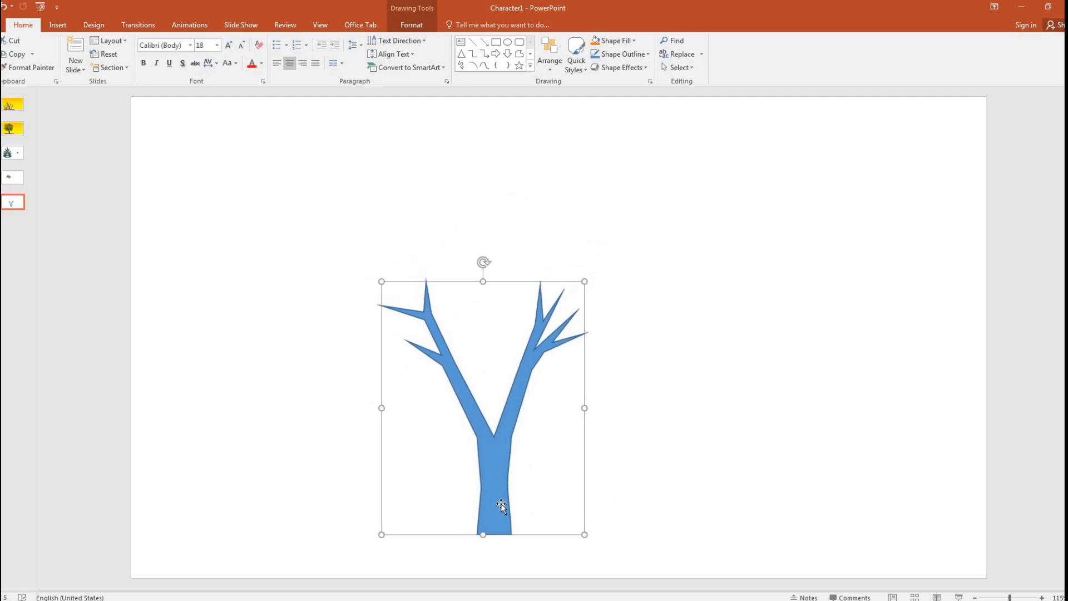
pyautogui.hotkey('shift', 'Down')
pyautogui.hotkey('shift', 'Down')
pyautogui.hotkey('shift', 'Left')
pyautogui.hotkey('shift', 'Left')
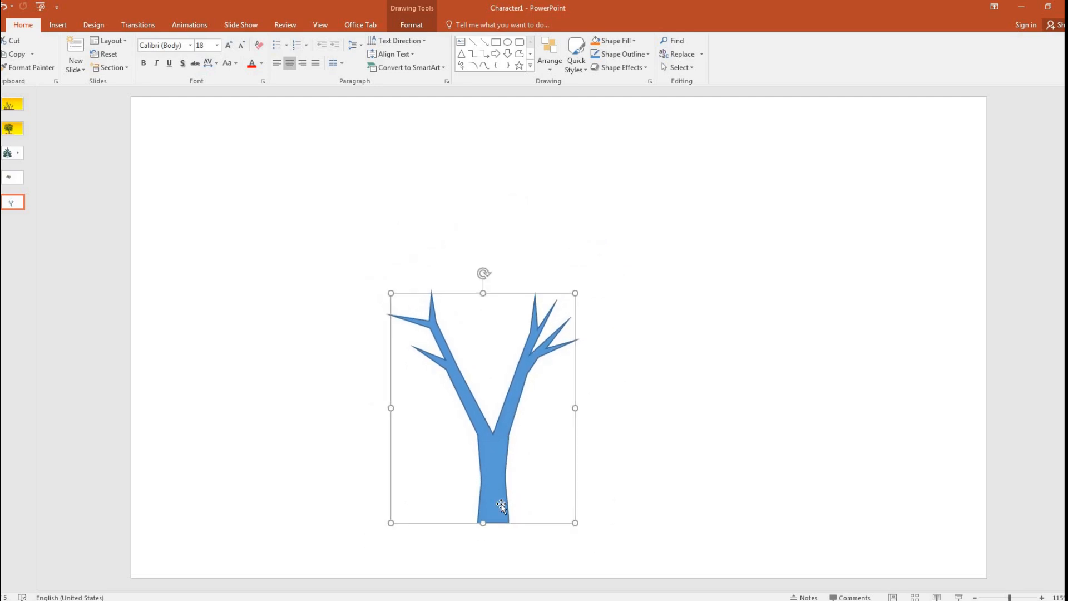
# Step: Enlarge the tree slightly and stand its trunk on the slide's bottom edge, left of the centre
pyautogui.hotkey('shift', 'Up')
pyautogui.hotkey('shift', 'Up')
pyautogui.hotkey('shift', 'Right')
pyautogui.hotkey('shift', 'Right')
pyautogui.moveTo(501, 505); pyautogui.dragTo(428, 546)
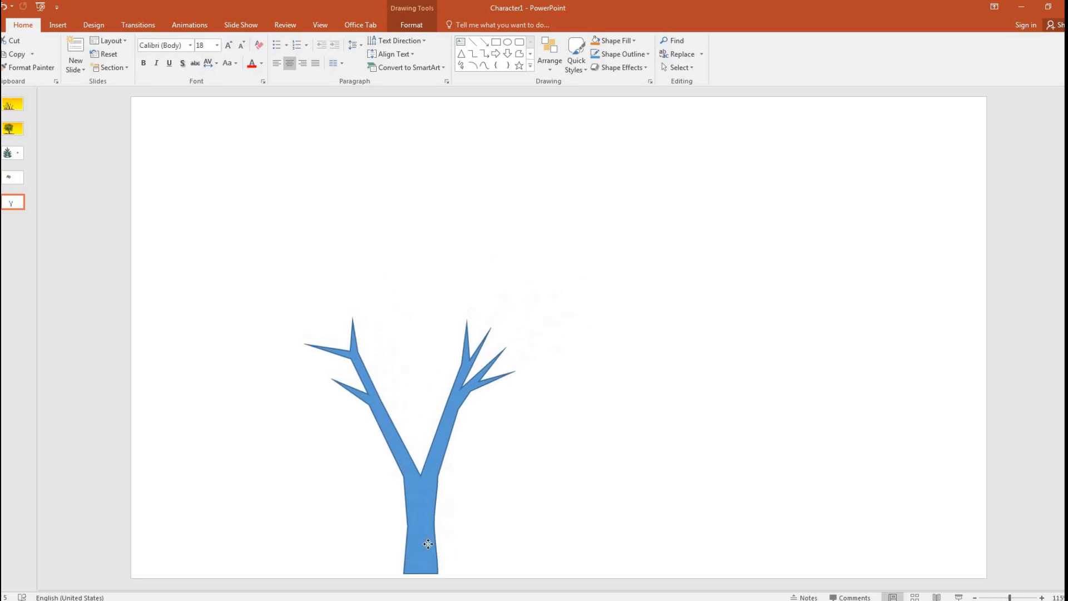
pyautogui.click(674, 419)
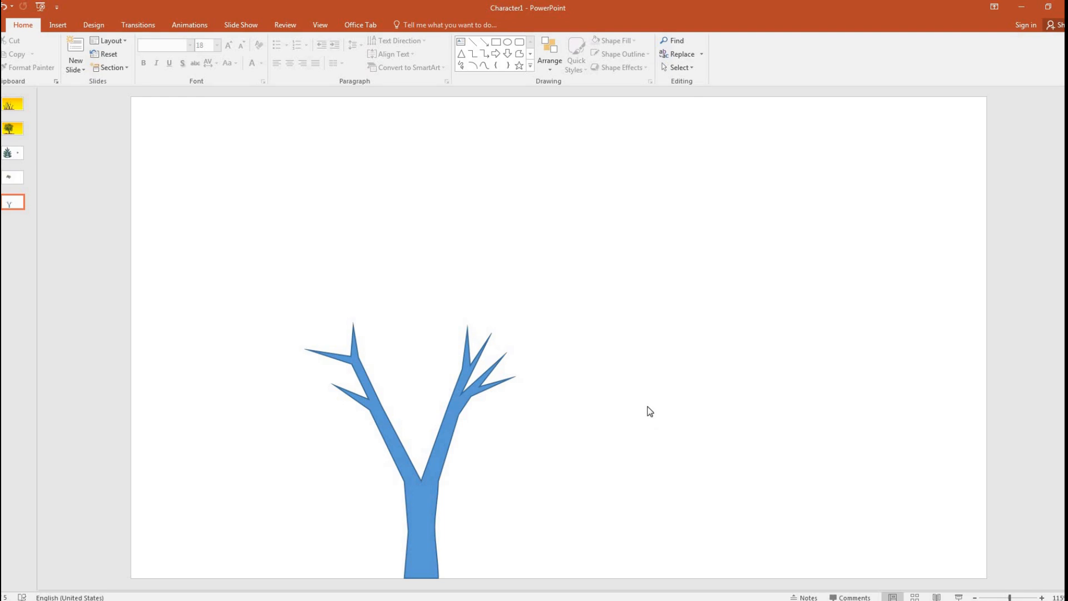
# Step: Add a new slide after the tree slide and delete its title and text placeholders
pyautogui.click(16, 223)
pyautogui.press('Return')
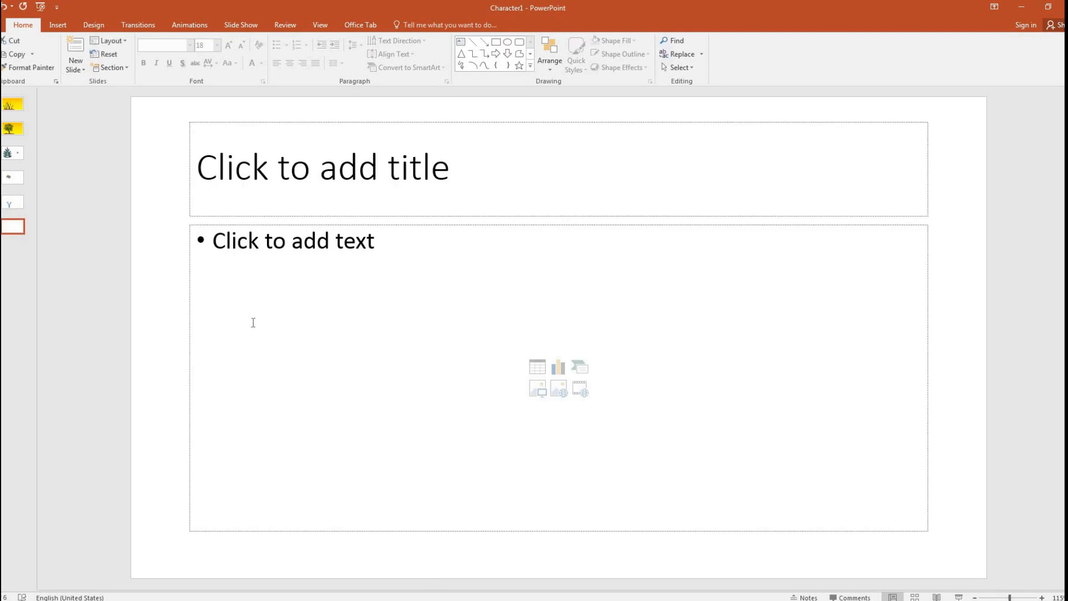
pyautogui.click(269, 272)
pyautogui.keyDown('shift'); pyautogui.click(275, 158); pyautogui.keyUp('shift')
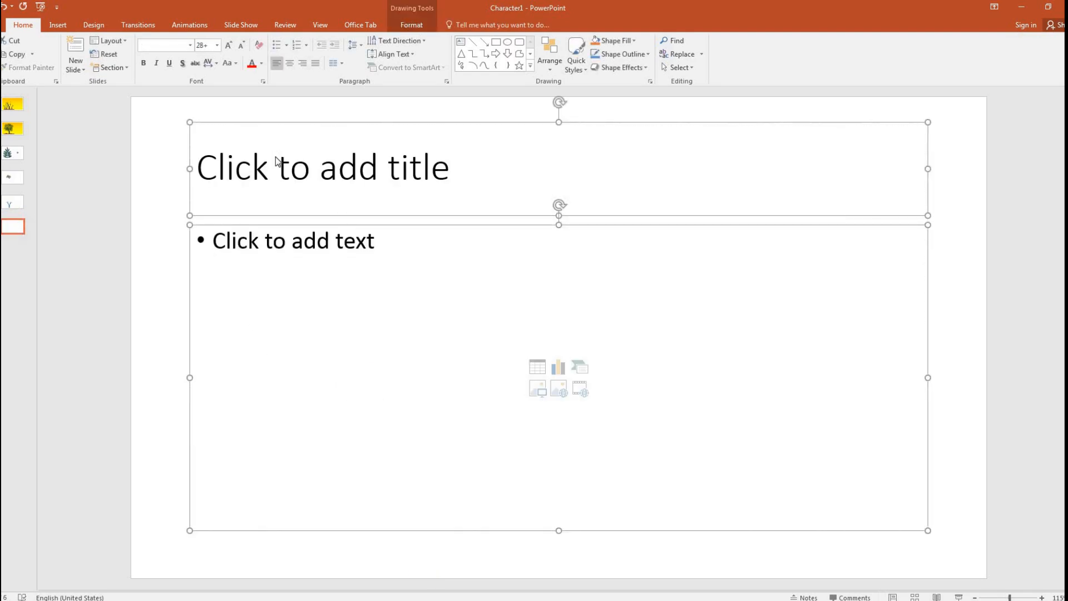
pyautogui.press('Delete')
# Step: Draw a wide, flat ellipse in the upper left part of the blank slide and make it slightly taller
pyautogui.click(507, 43)
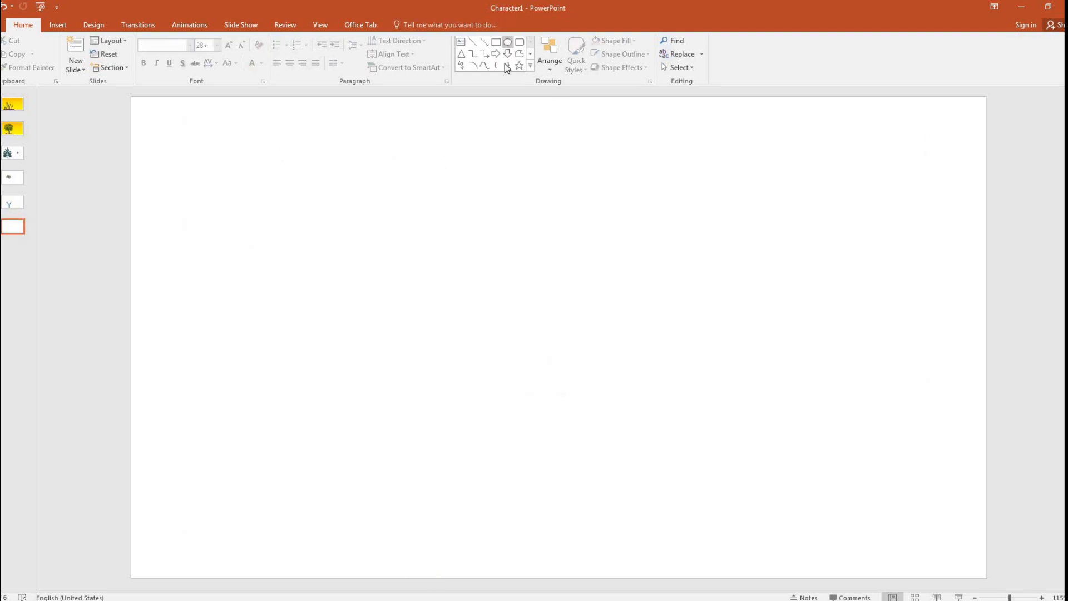
pyautogui.moveTo(247, 193)
pyautogui.mouseDown()
pyautogui.moveTo(319, 229)
pyautogui.moveTo(437, 245)
pyautogui.mouseUp()
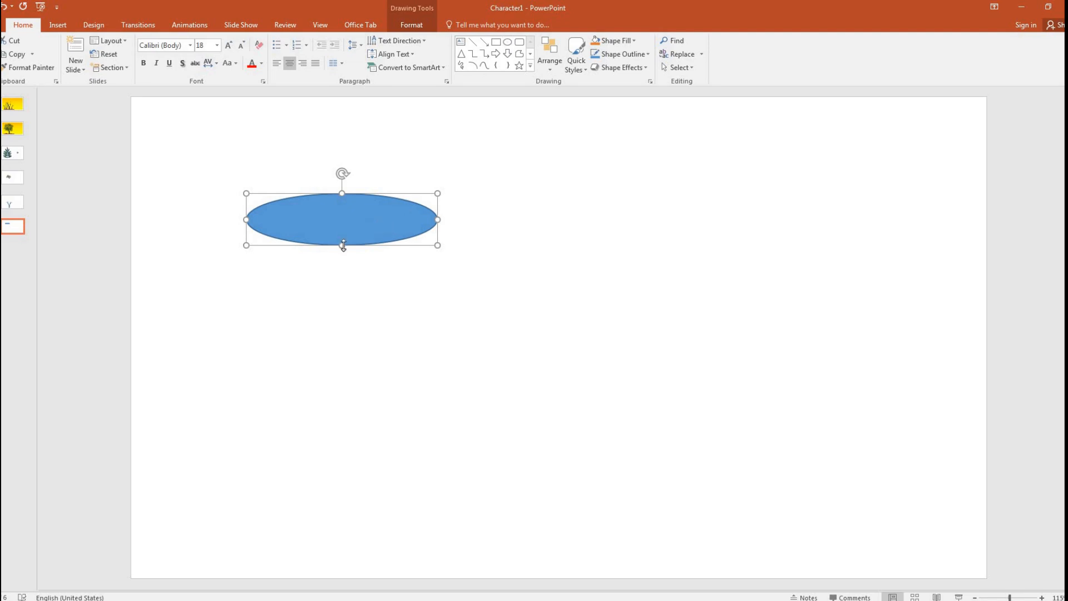
pyautogui.moveTo(342, 246); pyautogui.dragTo(345, 250)
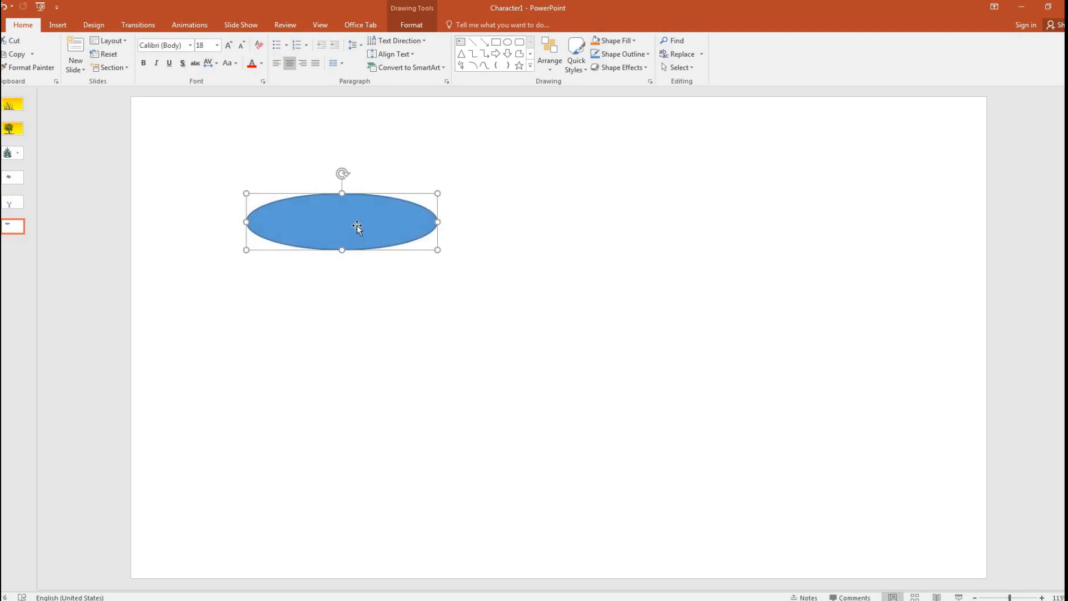
# Step: Reshape the ellipse with its edit points into a slender form by stretching both ends outward and flattening its upper and lower edges
pyautogui.rightClick(357, 225)
pyautogui.click(408, 306)
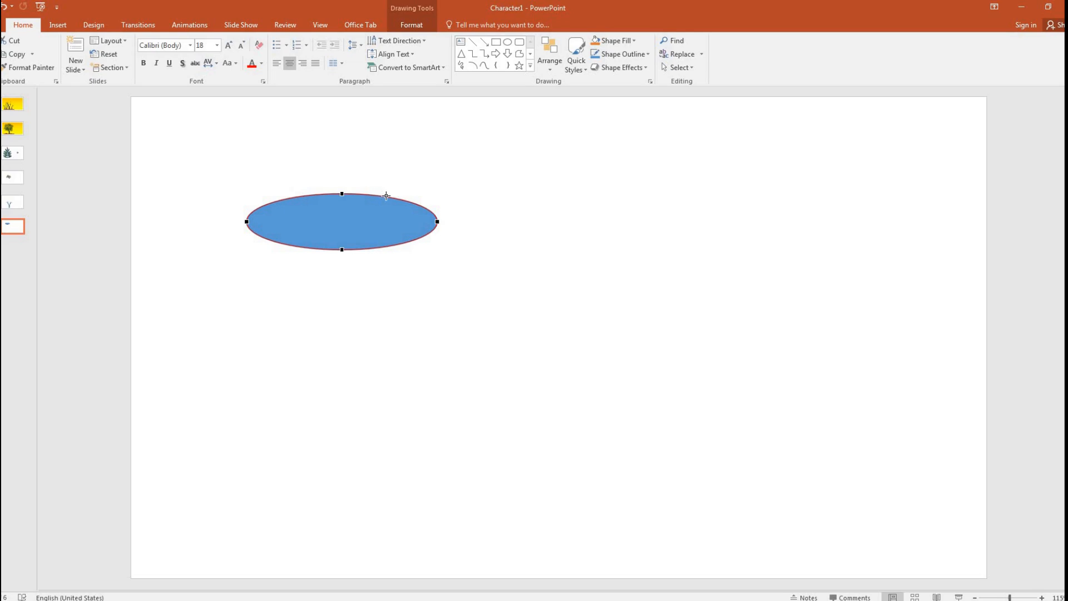
pyautogui.moveTo(437, 221); pyautogui.dragTo(458, 222)
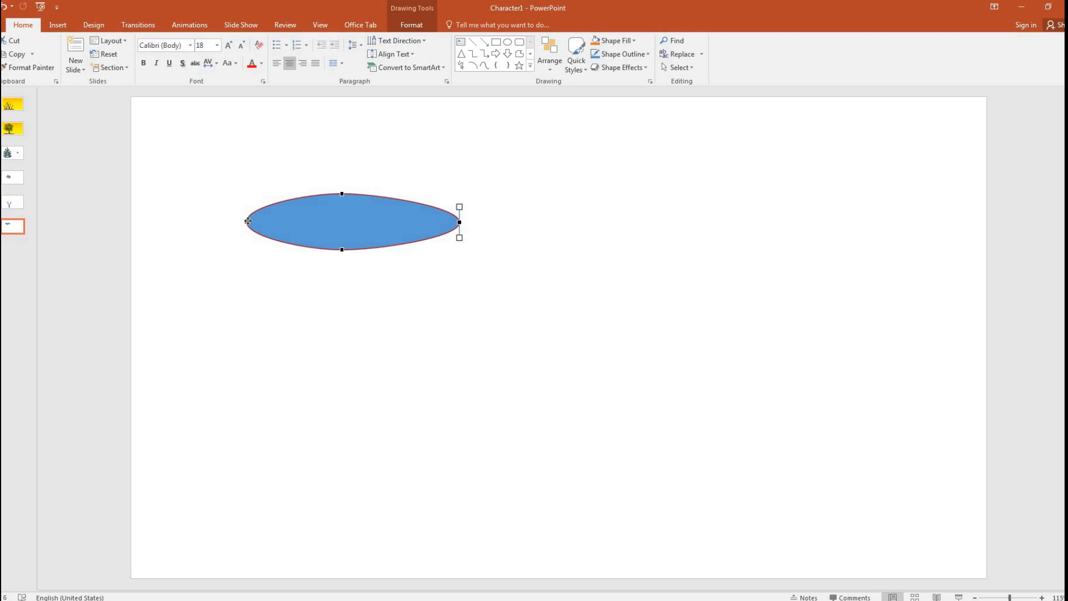
pyautogui.moveTo(244, 221); pyautogui.dragTo(214, 222)
pyautogui.moveTo(341, 249); pyautogui.dragTo(341, 242)
pyautogui.moveTo(342, 194); pyautogui.dragTo(342, 197)
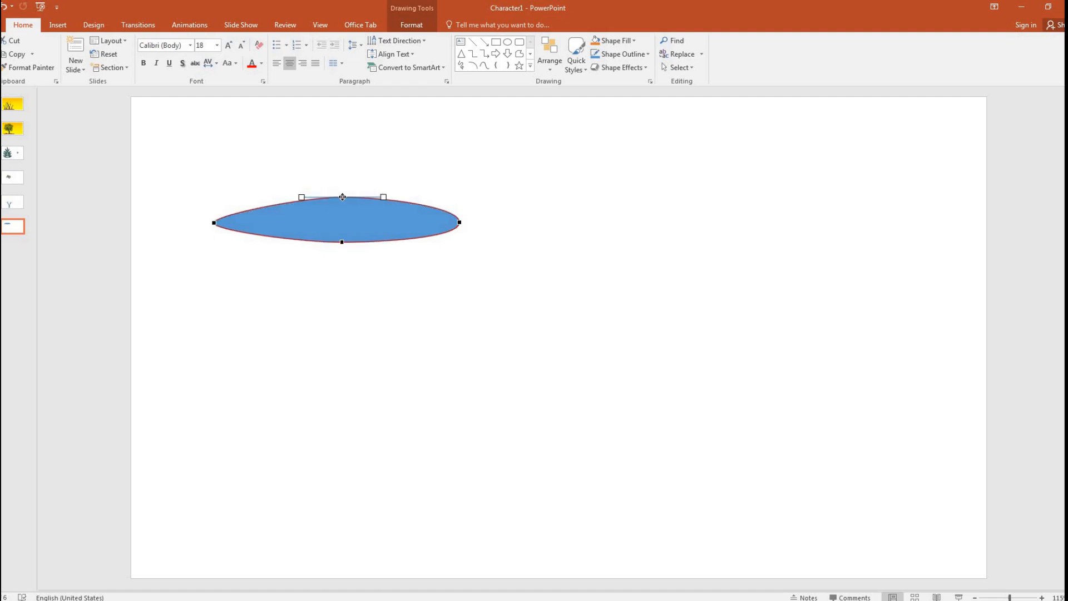
pyautogui.click(438, 271)
pyautogui.click(368, 231)
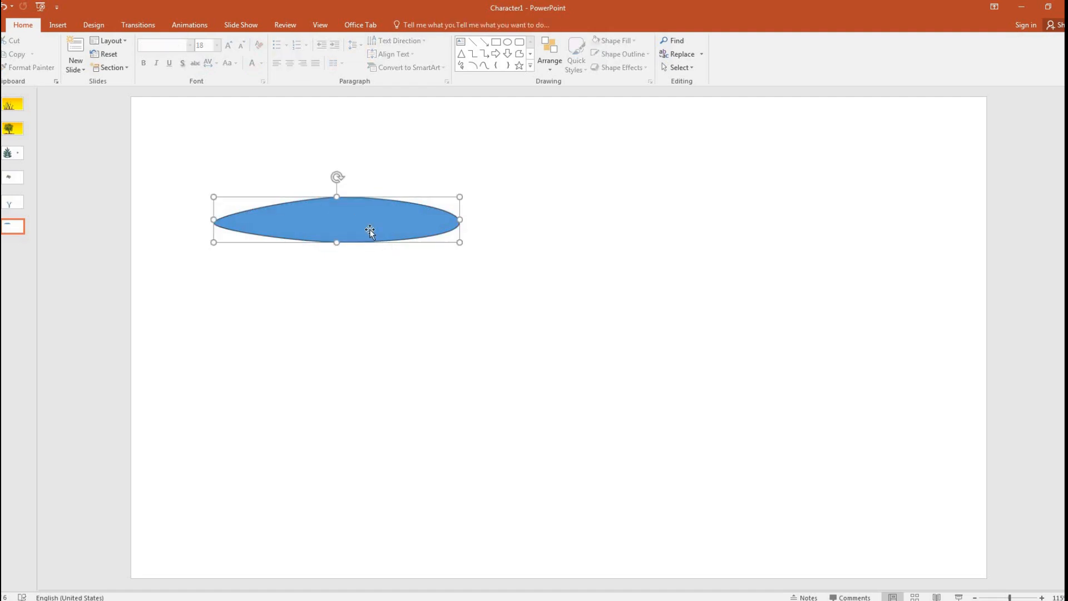